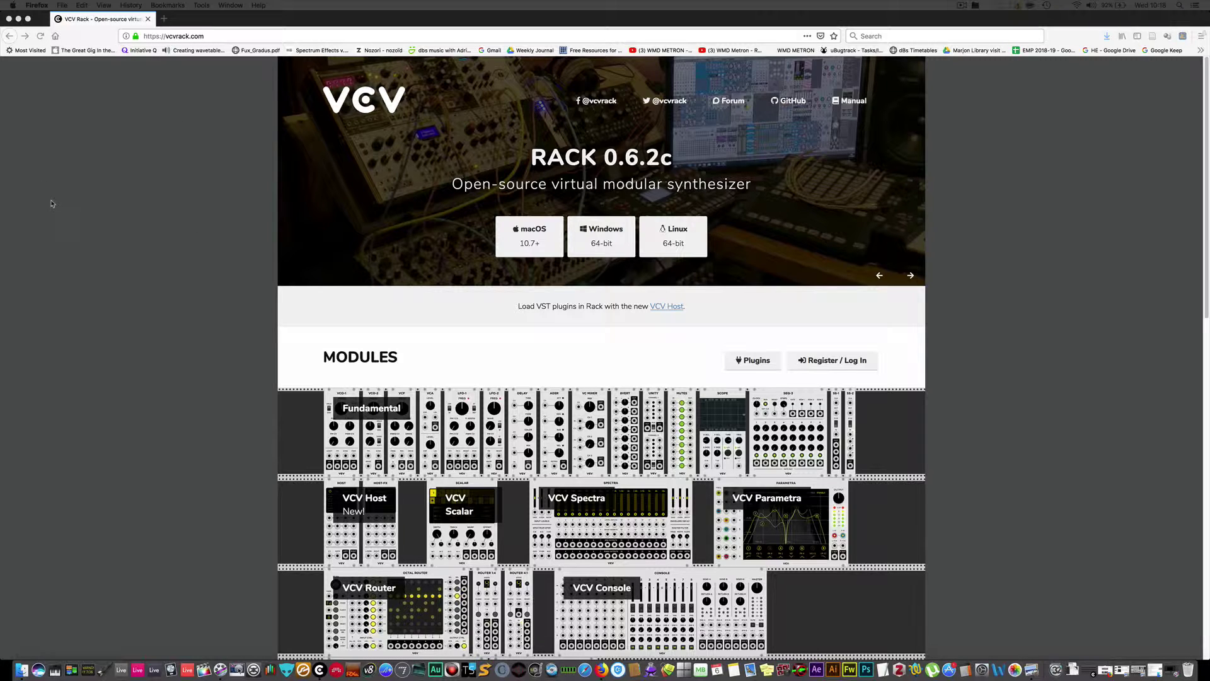
# Switch to Preview, examine the reference screenshot of the MIDI-1, VCO-1, ADSR, VCA-2 and AUDIO patch, and put its window away
pyautogui.press('super+Tab')
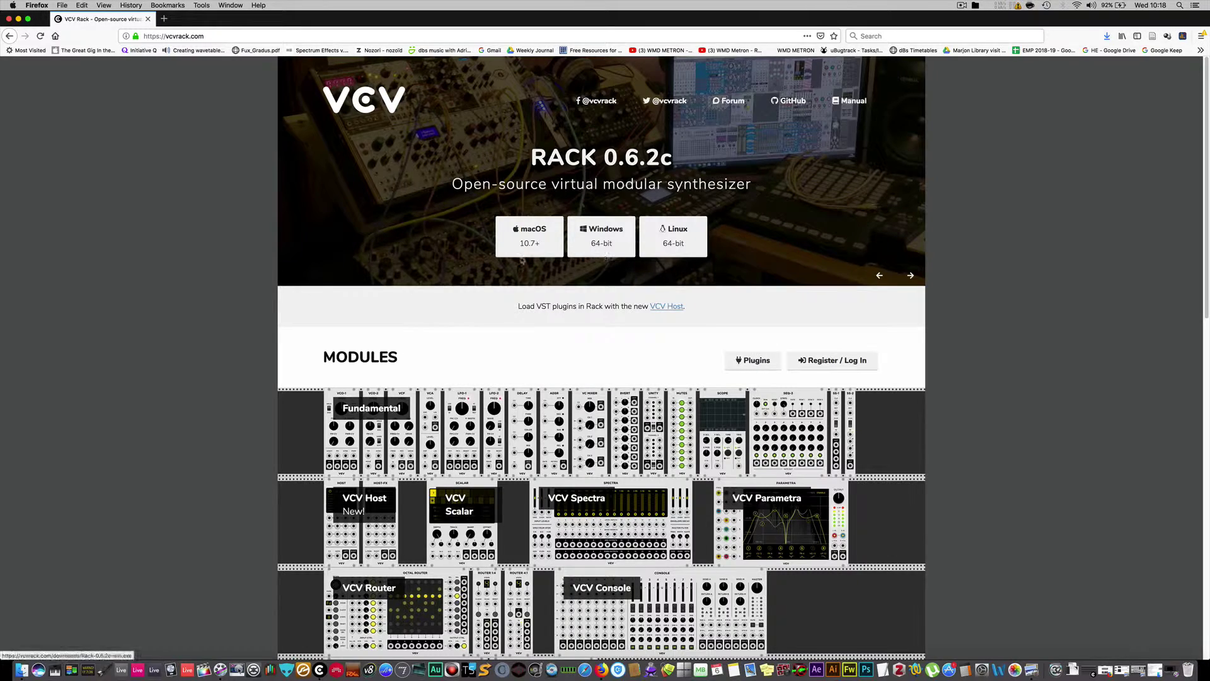
pyautogui.press('super+Tab')
pyautogui.press('super+Tab')
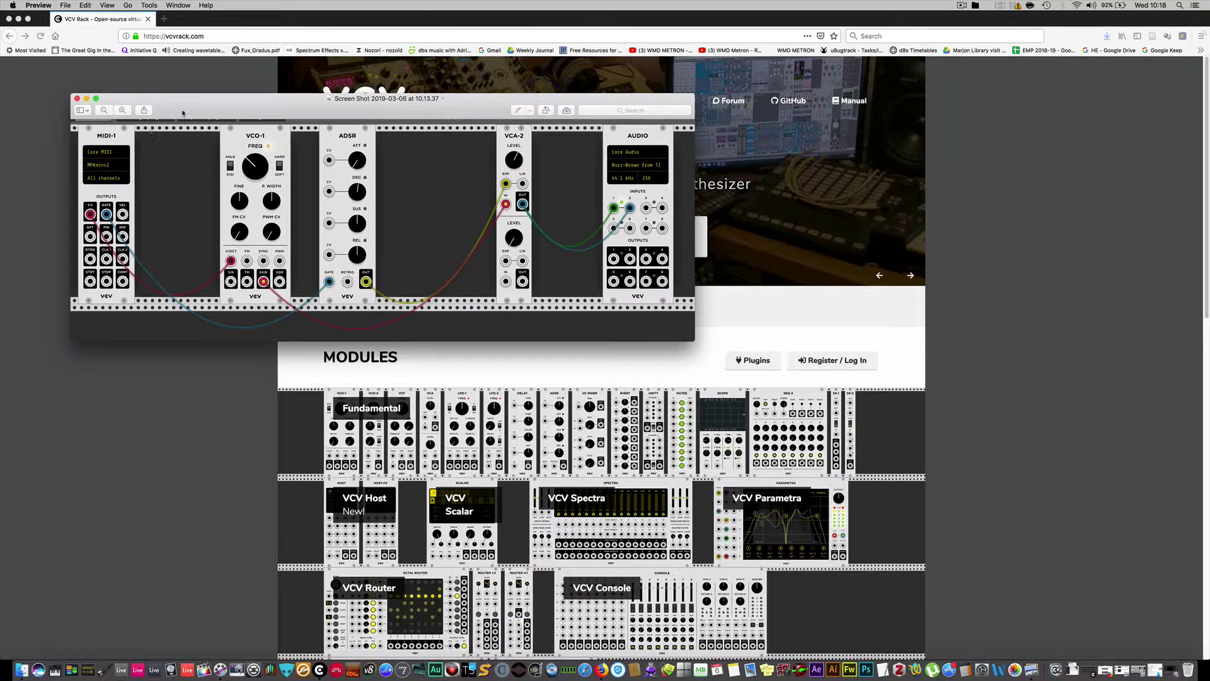
pyautogui.moveTo(205, 99); pyautogui.dragTo(360, 135)
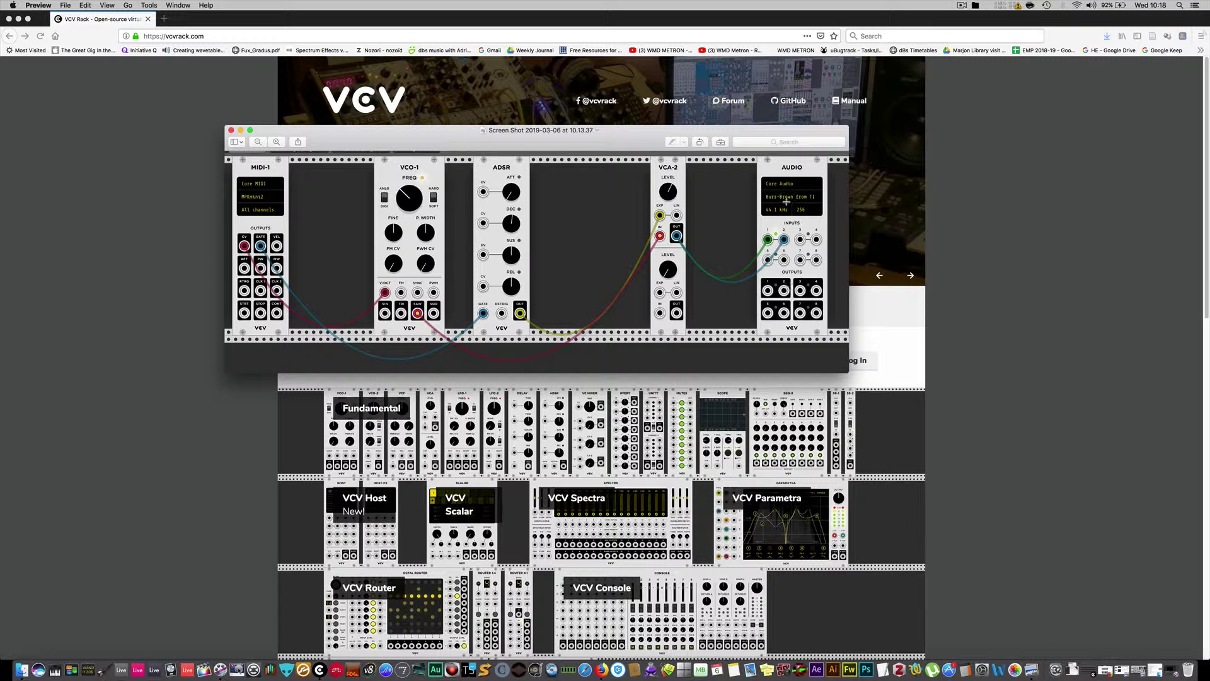
pyautogui.click(241, 131)
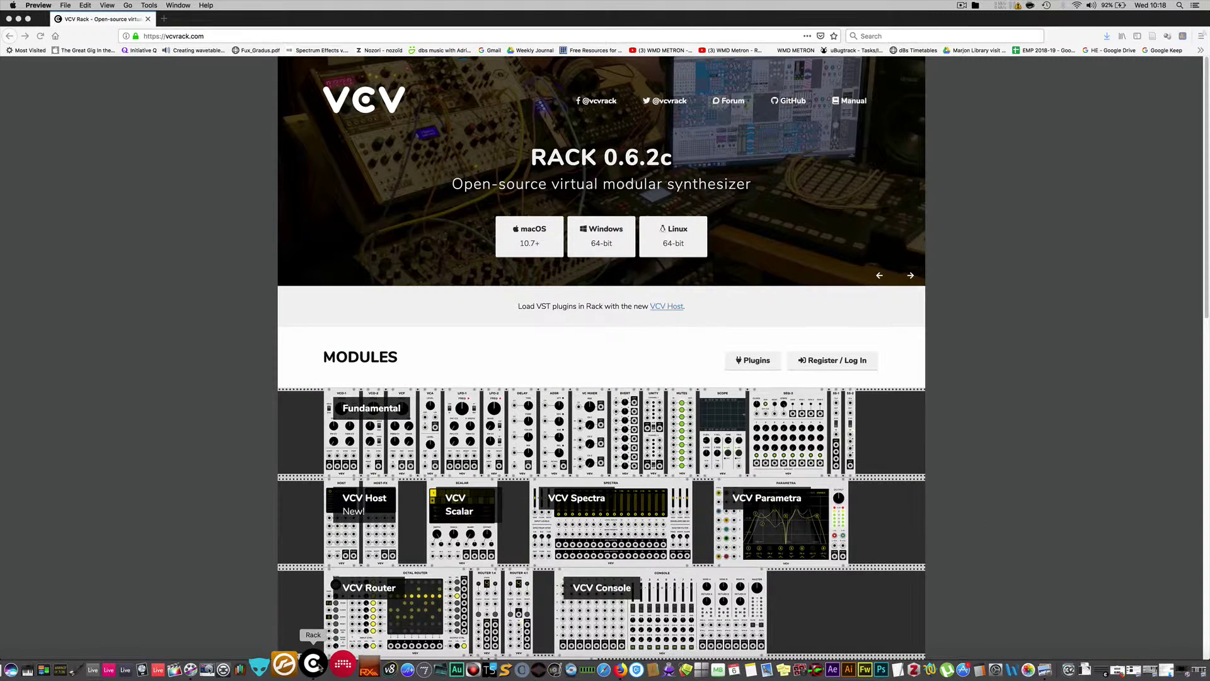
# Open VCV Rack and look over the empty rack rows
pyautogui.click(313, 663)
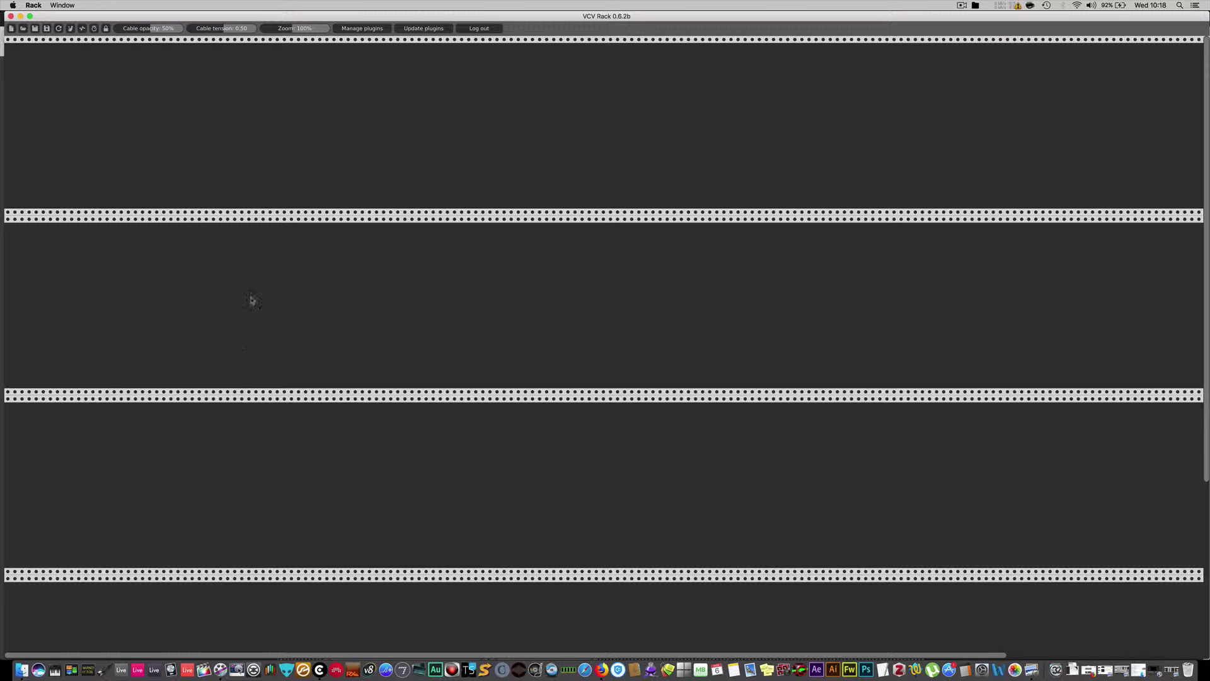
pyautogui.scroll(-5, 247, 320)
pyautogui.scroll(5, 249, 319)
# Add a Core MIDI-1 module to the first rack row and set its MIDI device to MPKmini2
pyautogui.rightClick(168, 121)
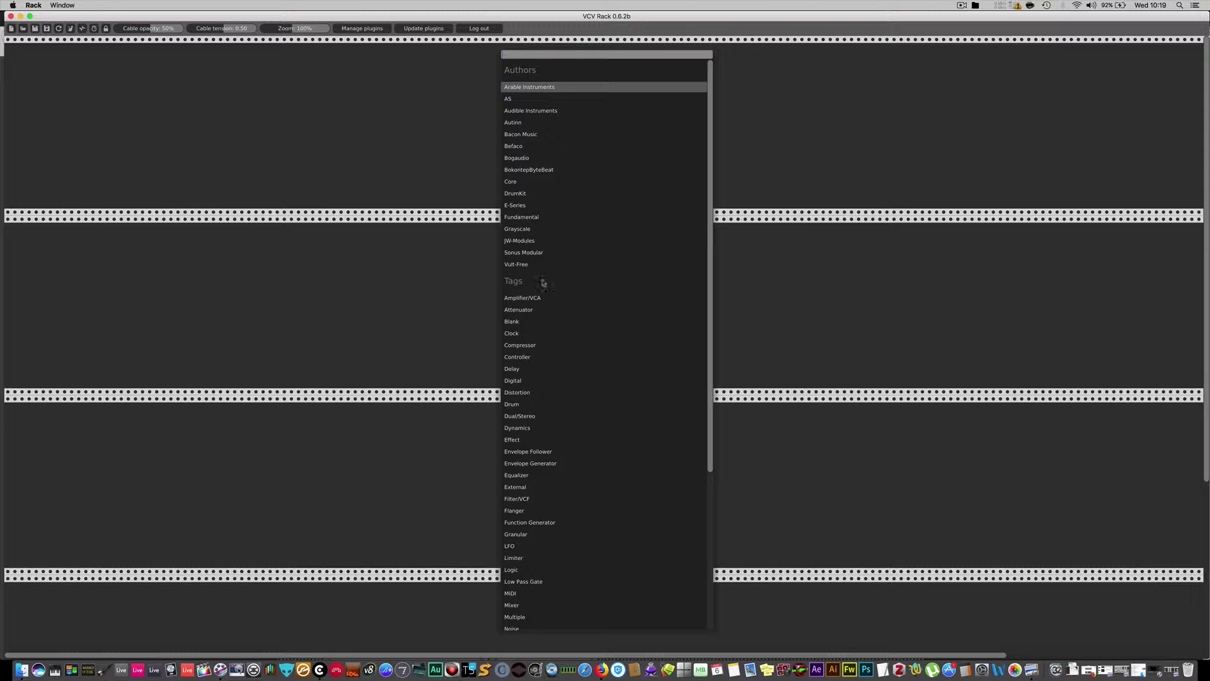
pyautogui.click(514, 217)
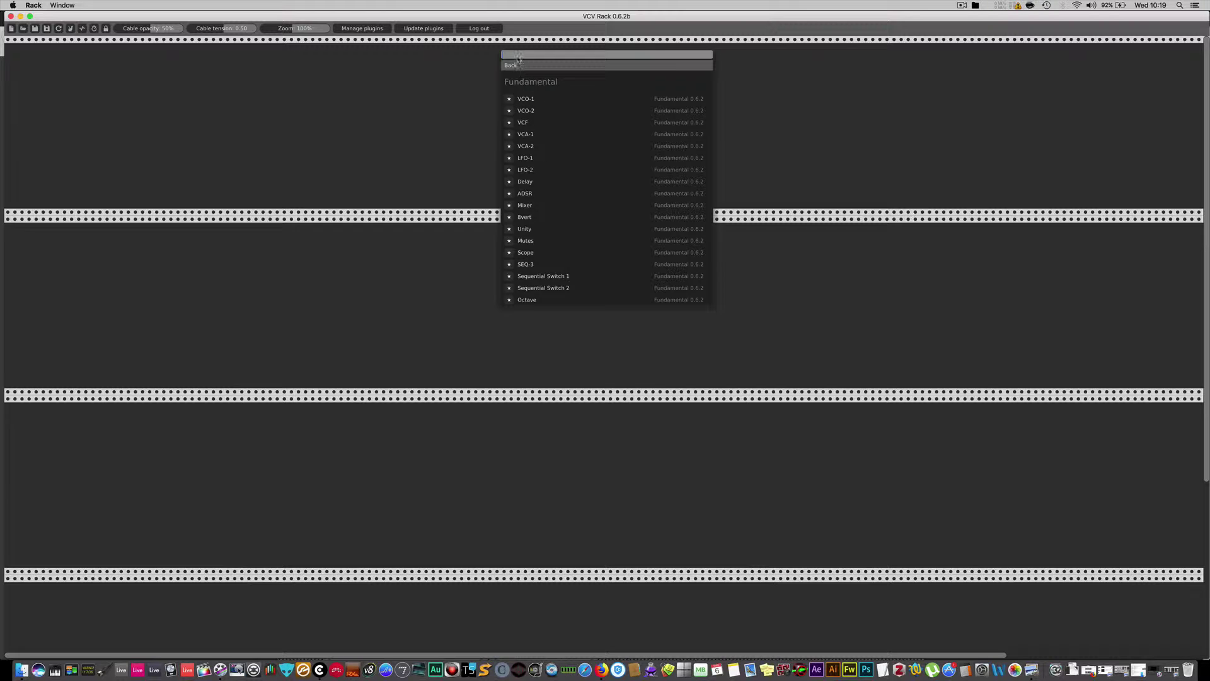
pyautogui.write('midi')
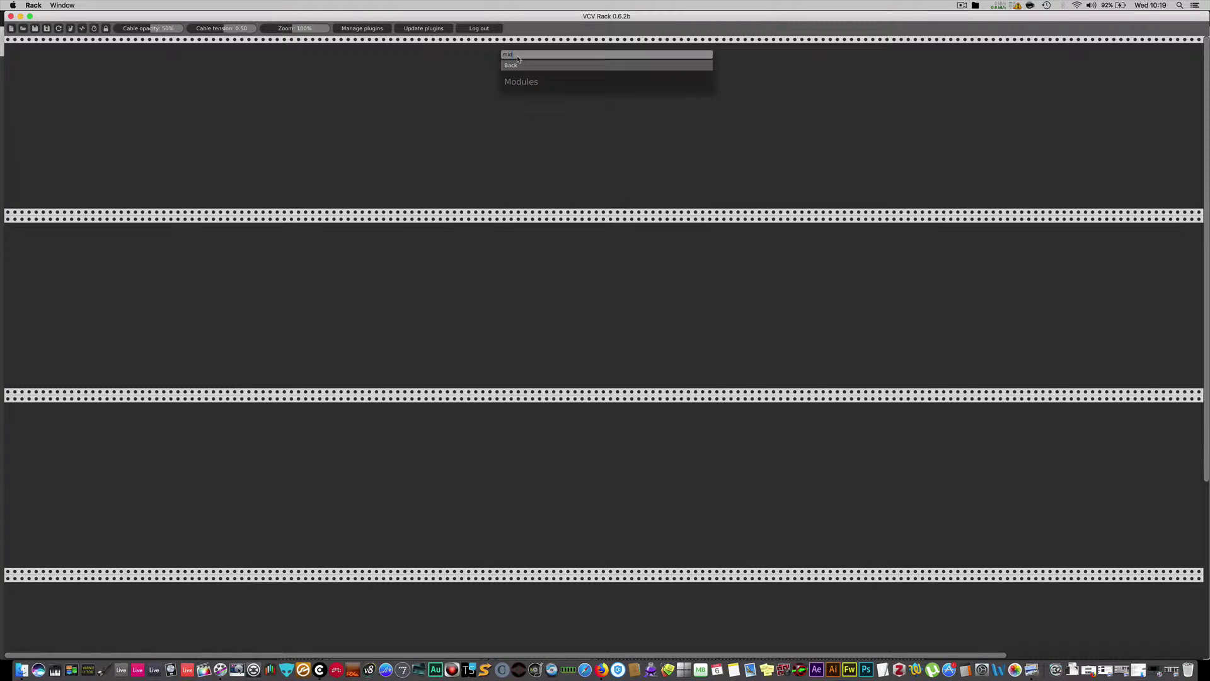
pyautogui.click(515, 65)
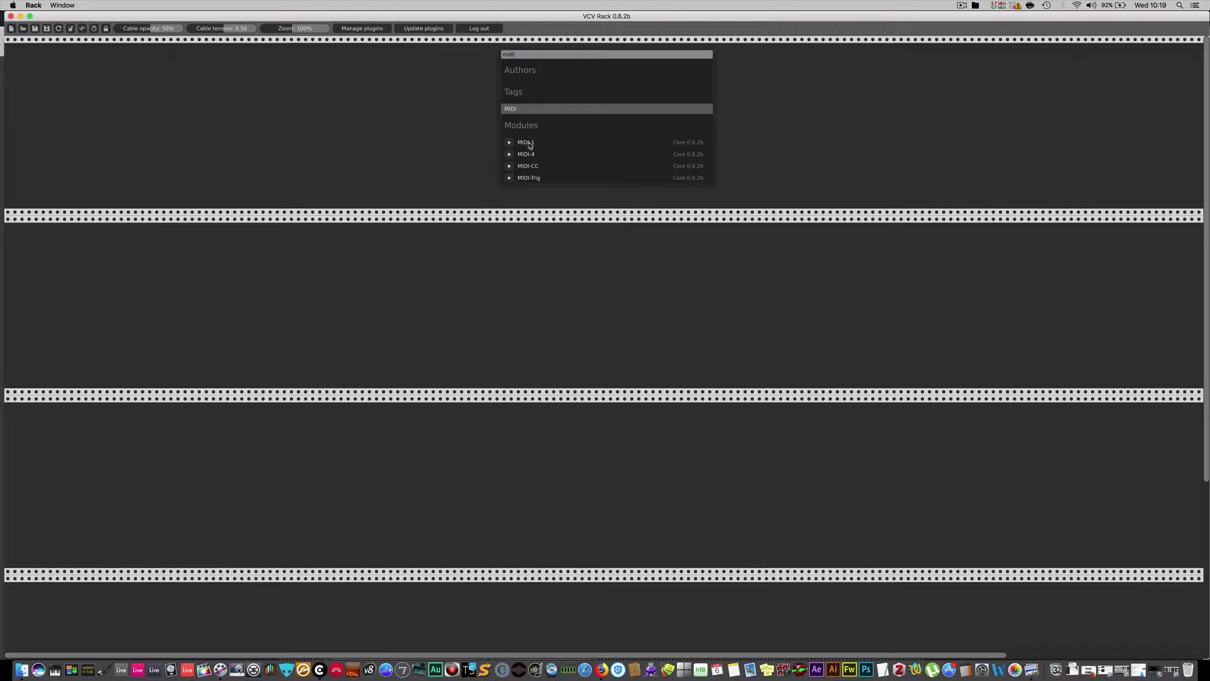
pyautogui.click(528, 143)
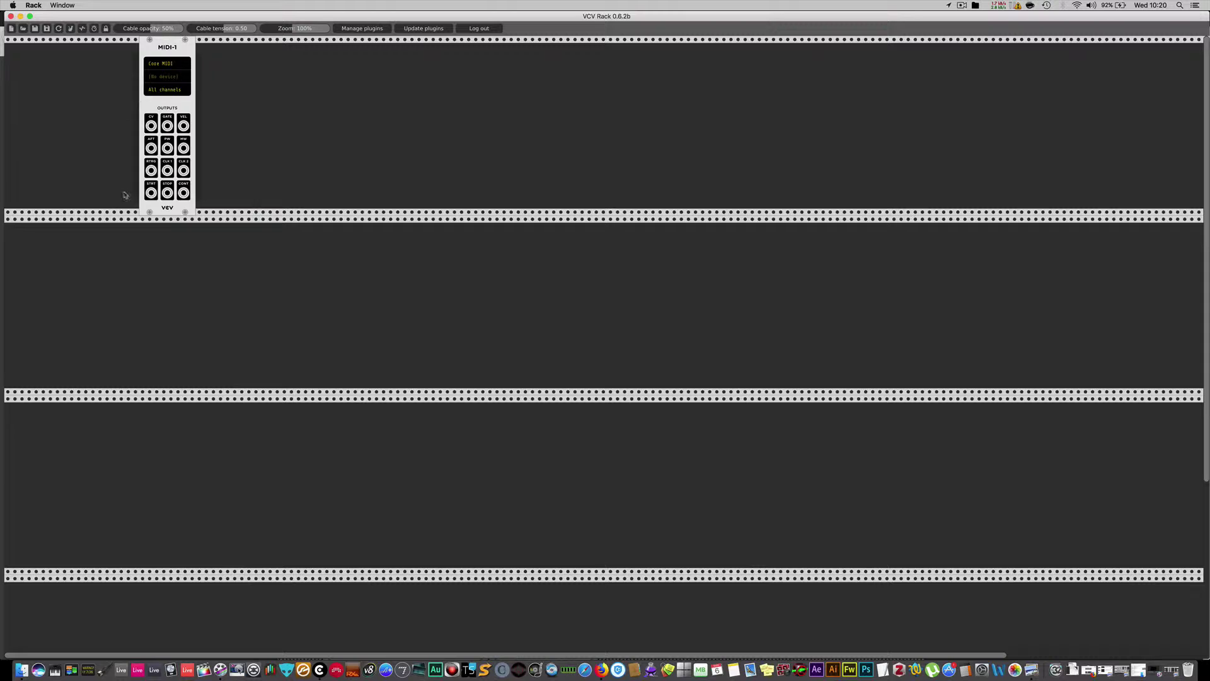
pyautogui.click(160, 78)
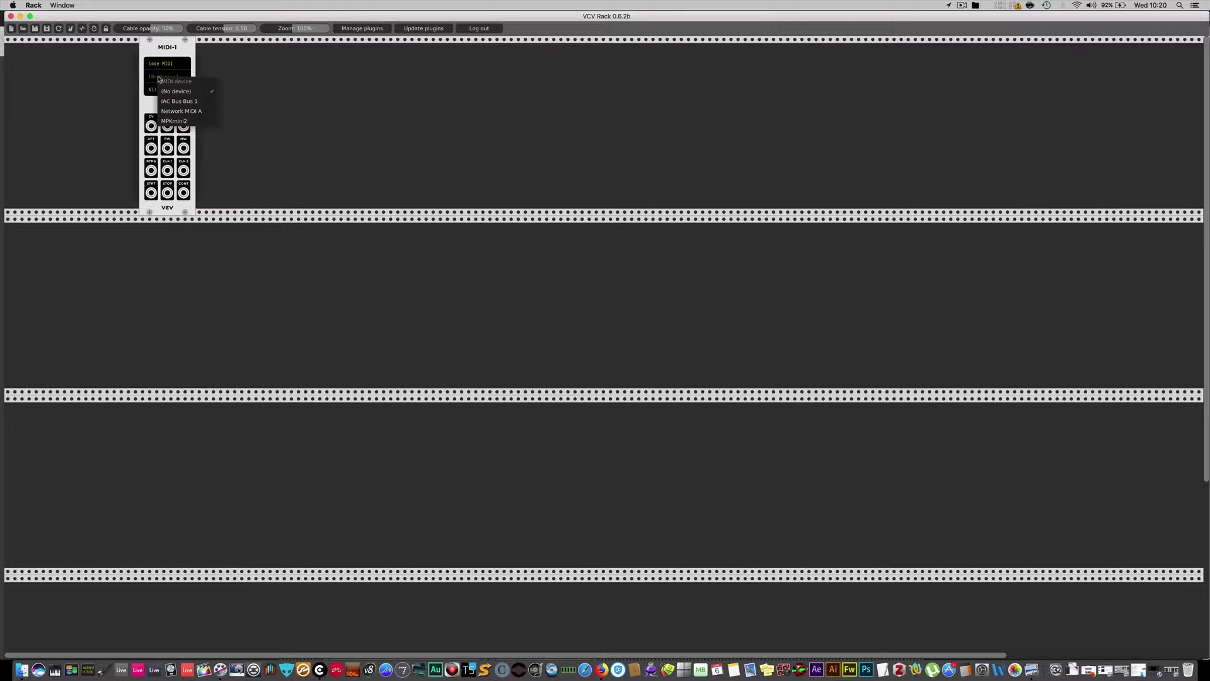
pyautogui.click(175, 121)
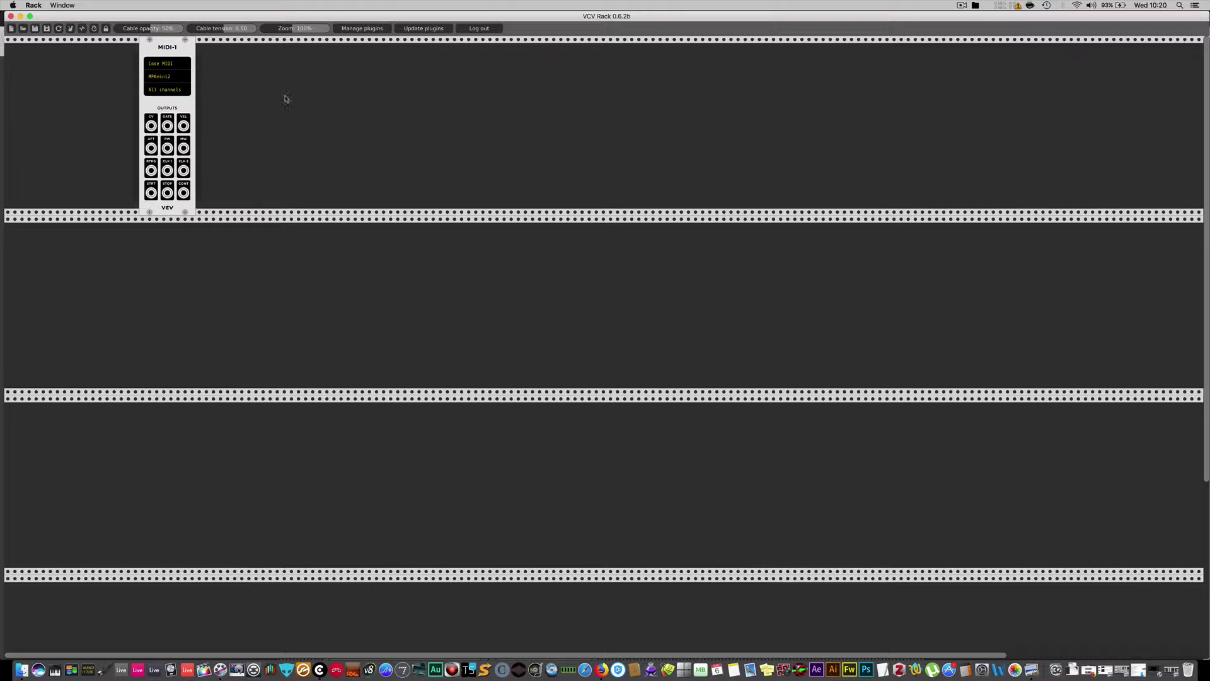
# Add a Fundamental VCO-1 module near MIDI-1 and cable the MIDI-1 CV output to its V/OCT input
pyautogui.rightClick(351, 83)
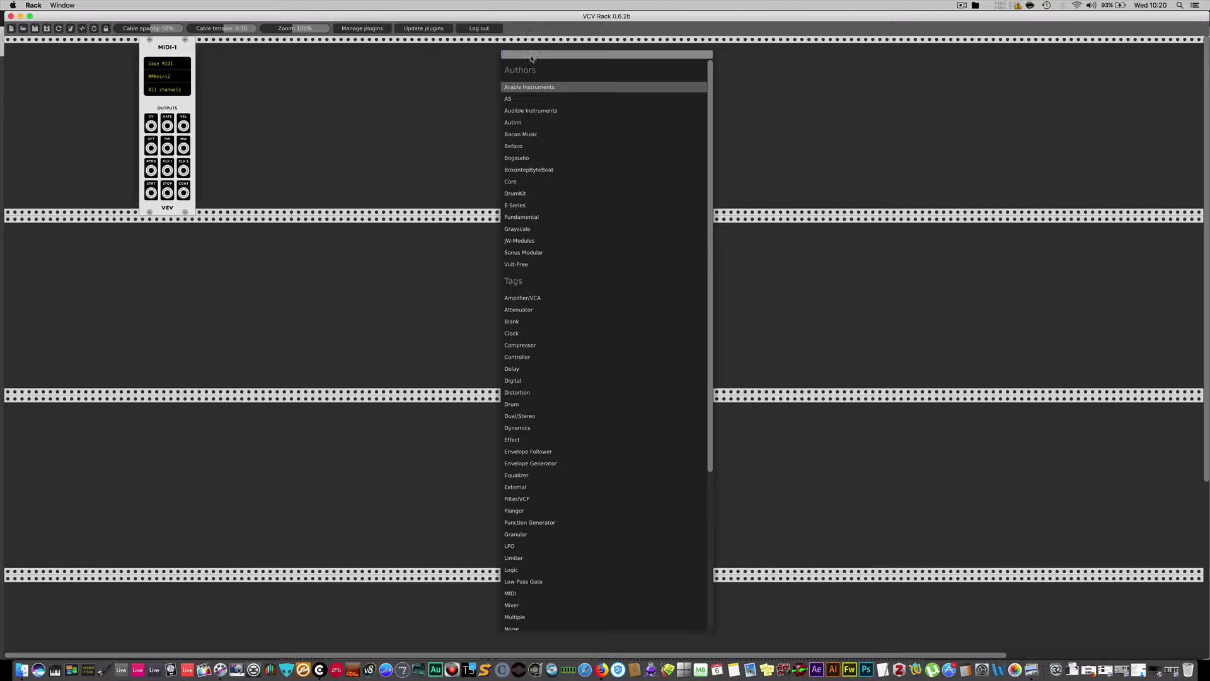
pyautogui.write('osc')
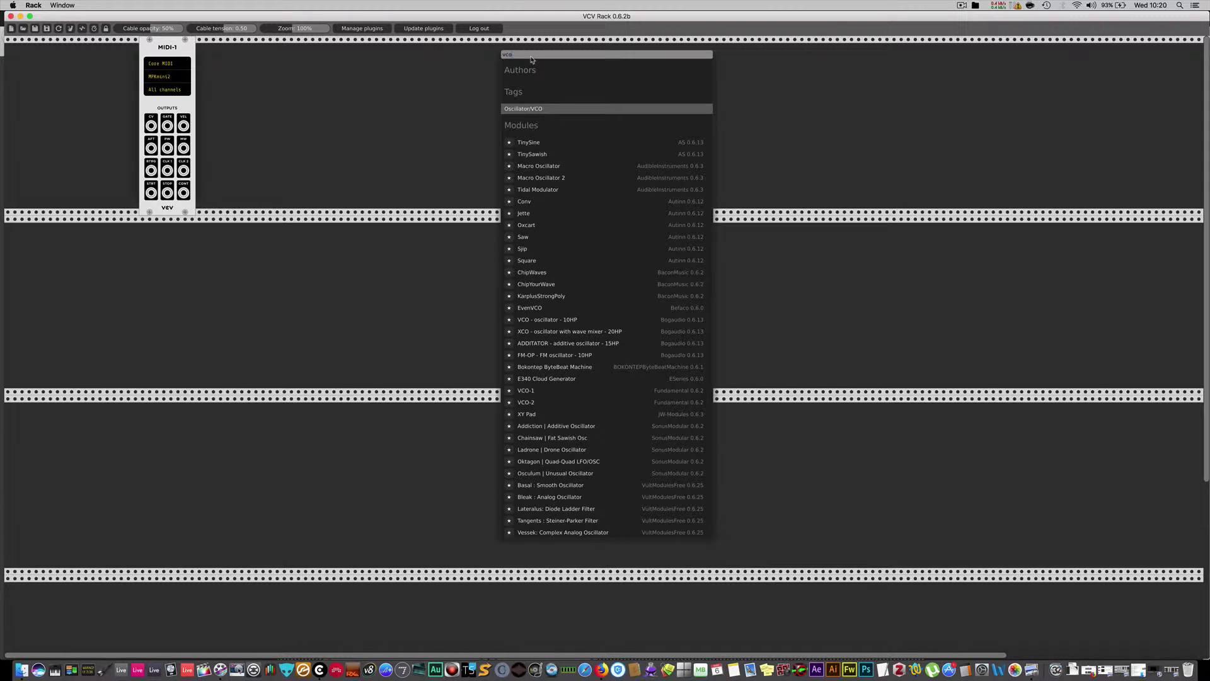
pyautogui.press('Return')
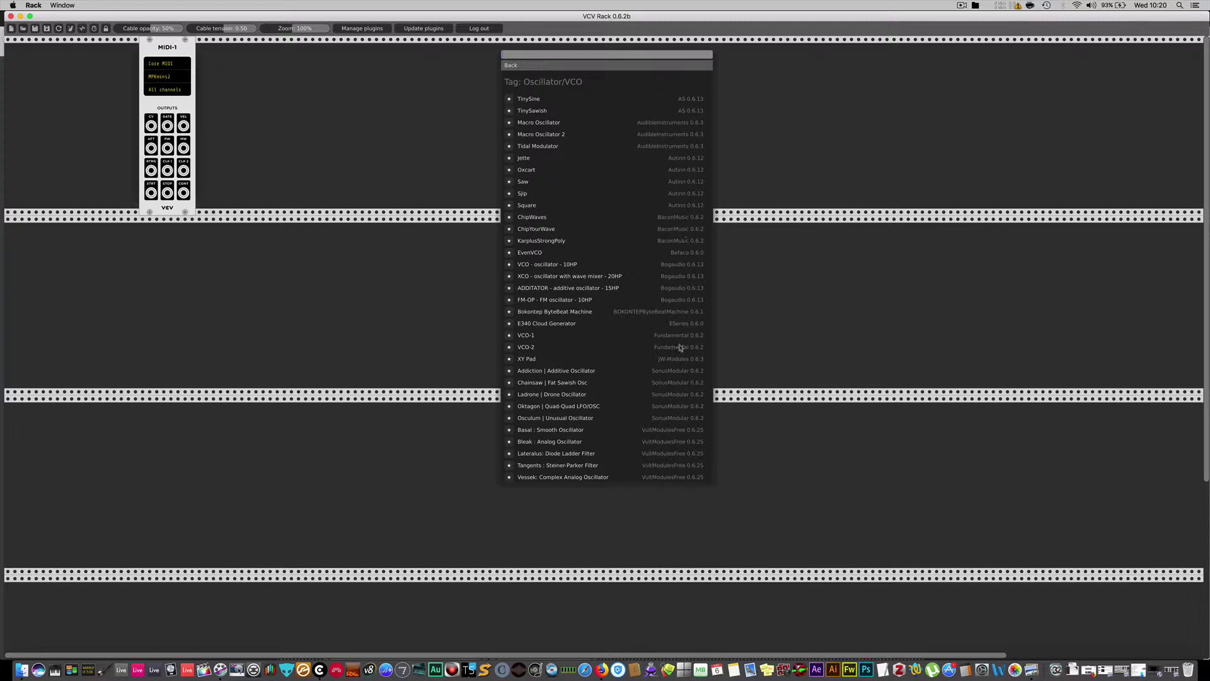
pyautogui.click(525, 335)
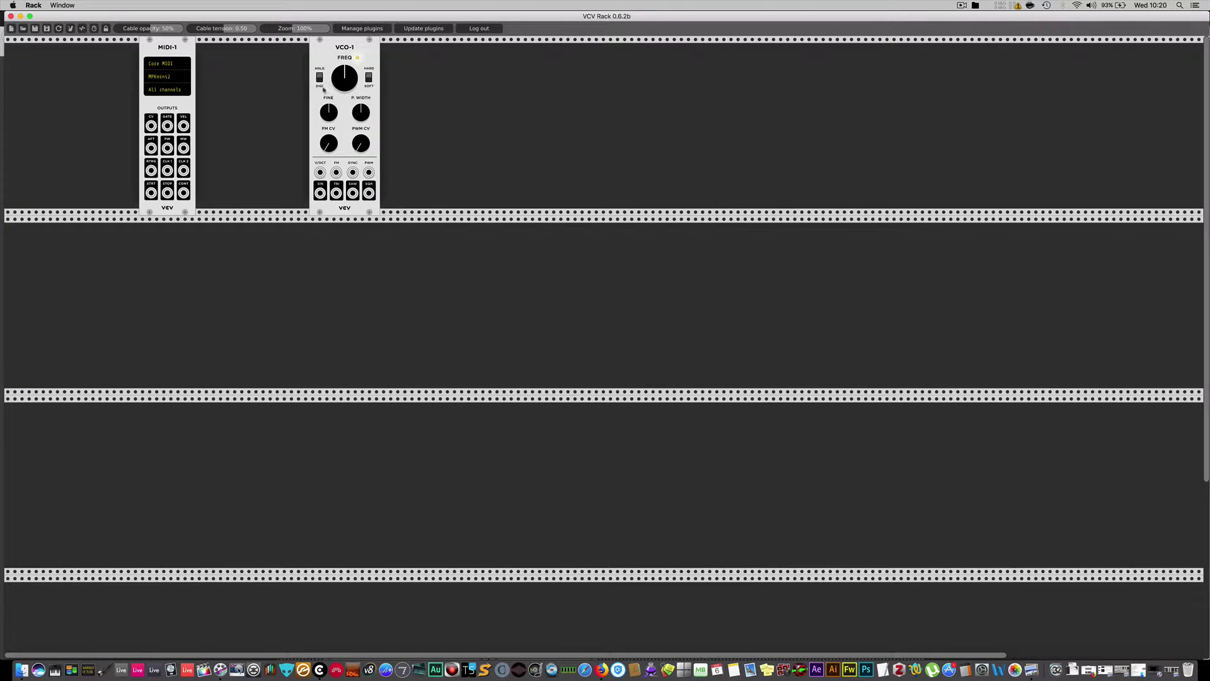
pyautogui.moveTo(338, 48); pyautogui.dragTo(295, 47)
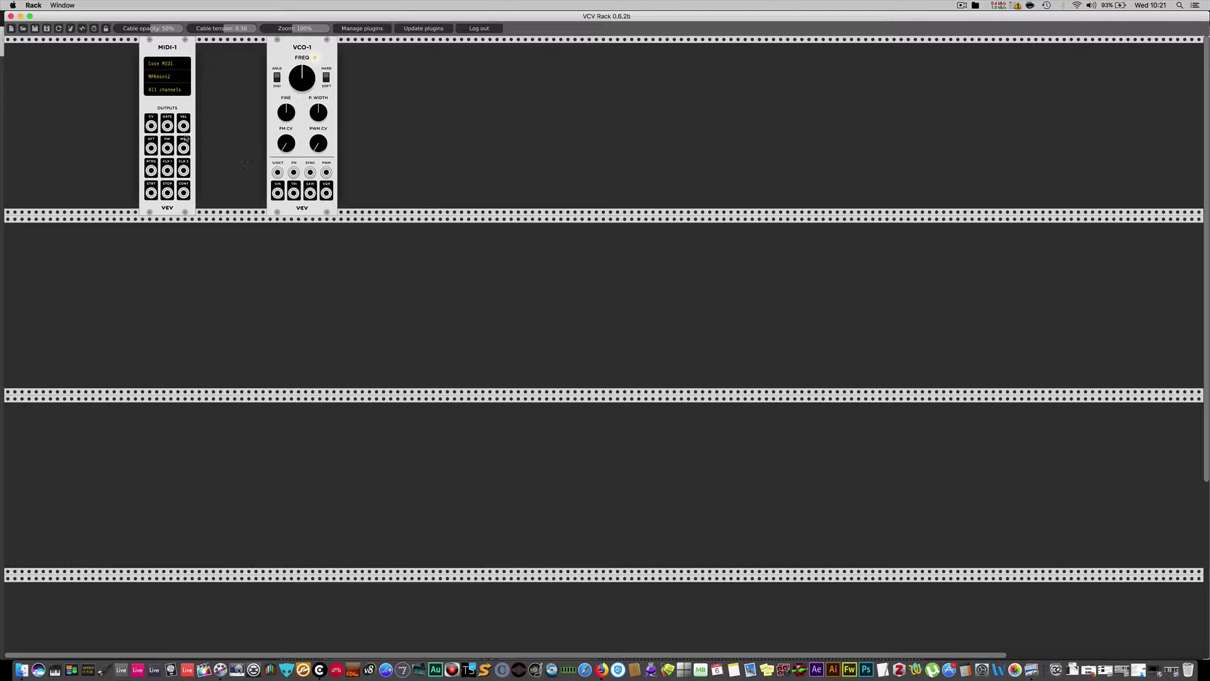
pyautogui.moveTo(151, 125); pyautogui.dragTo(279, 174)
# Add a Fundamental VCA-1 module to the first row, leaving a gap after VCO-1
pyautogui.rightClick(469, 95)
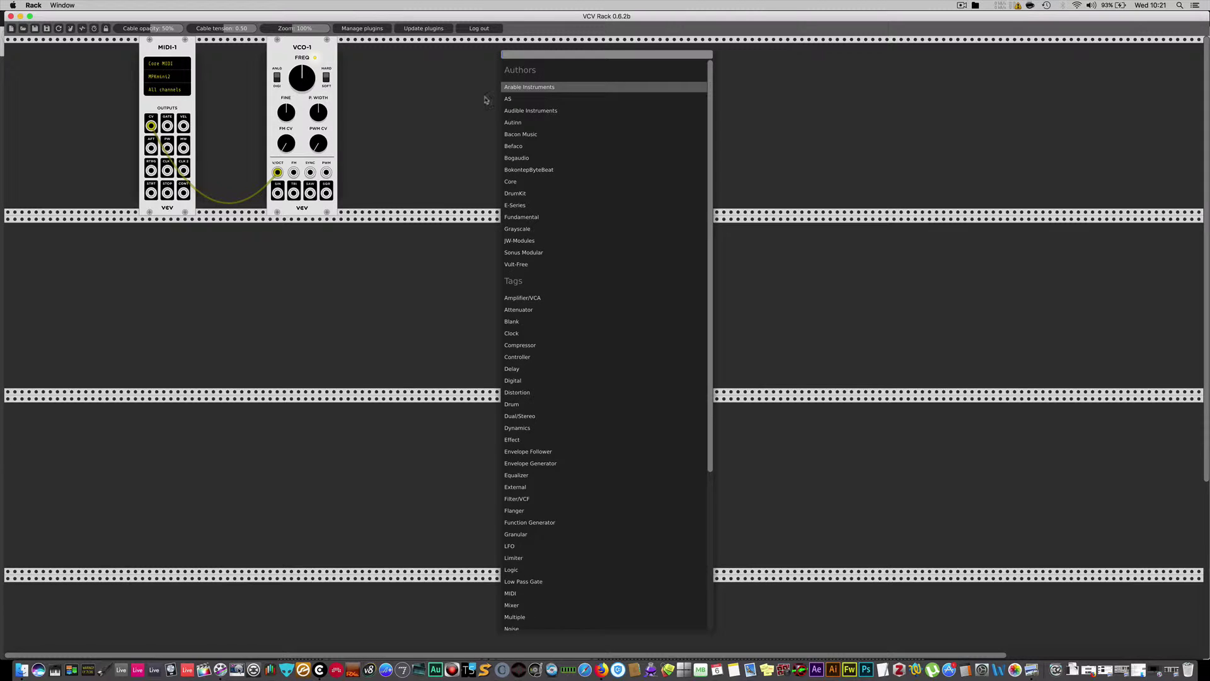
pyautogui.write('vca')
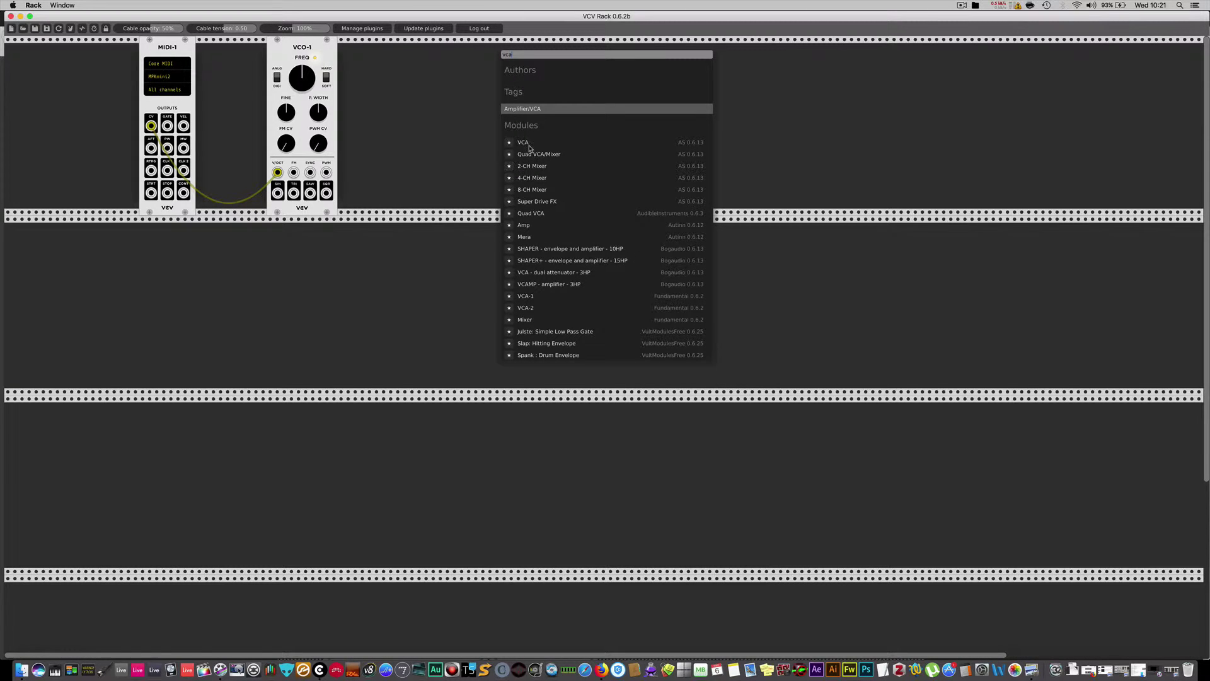
pyautogui.click(531, 297)
# Replace the VCA-1 module with a Fundamental VCA-2 placed slightly further along the first row
pyautogui.rightClick(521, 109)
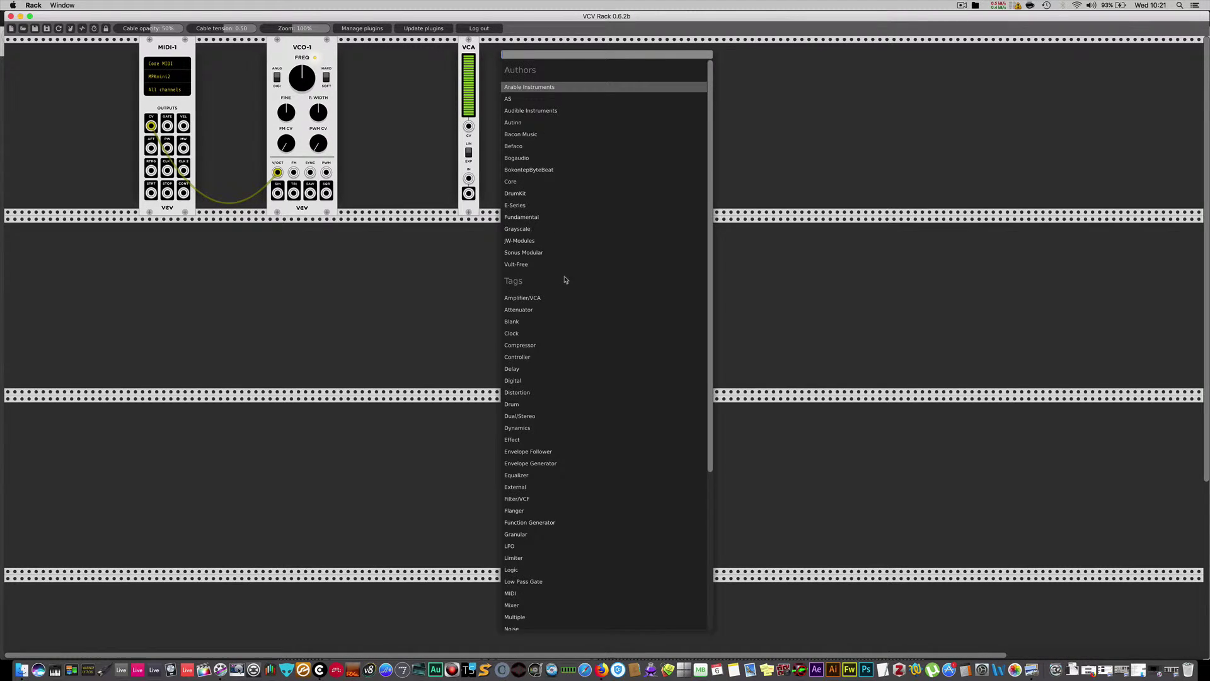
pyautogui.write('vca')
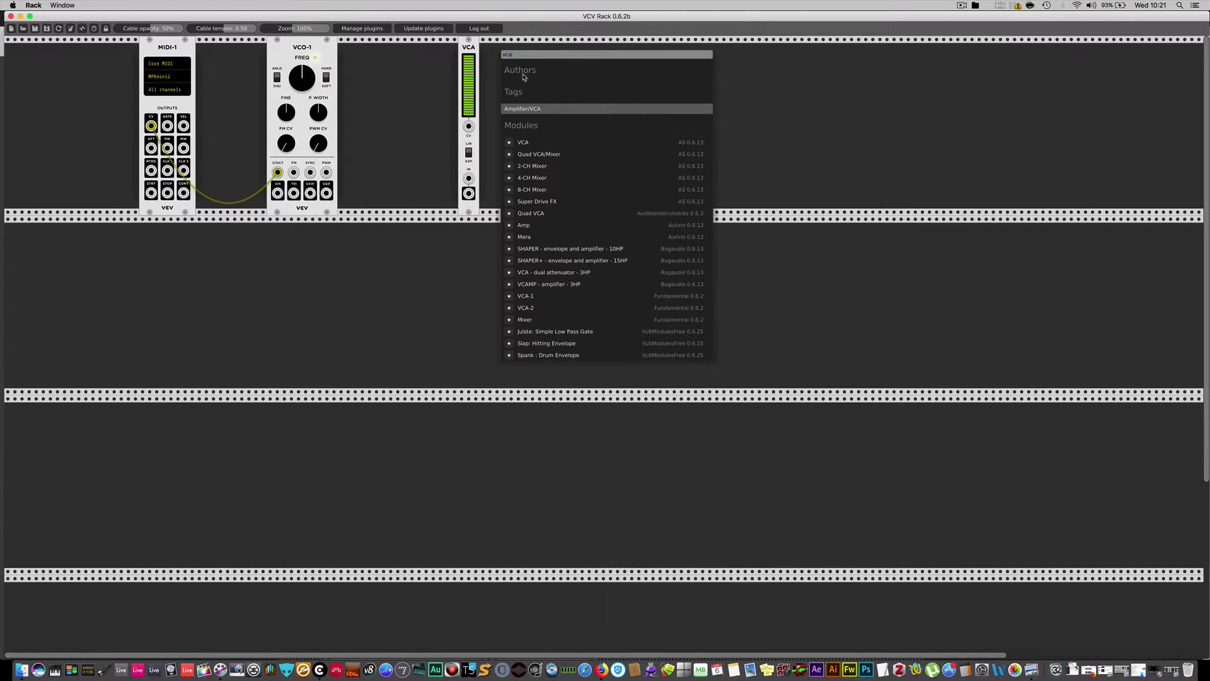
pyautogui.click(530, 308)
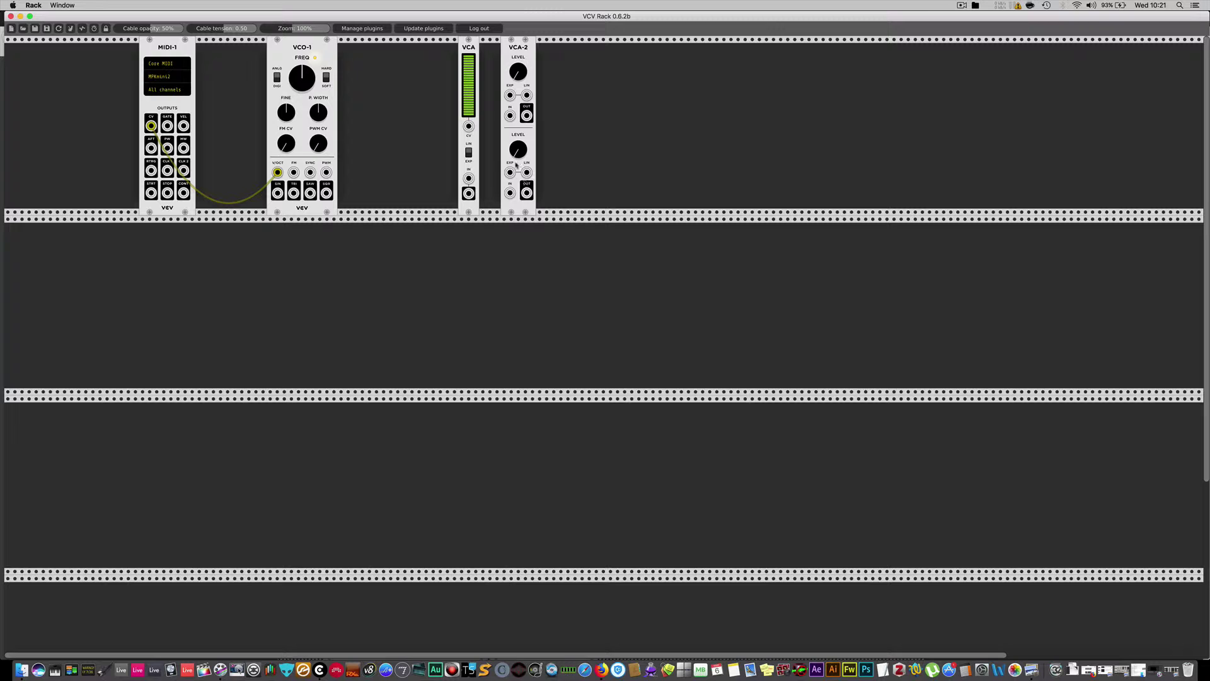
pyautogui.rightClick(466, 51)
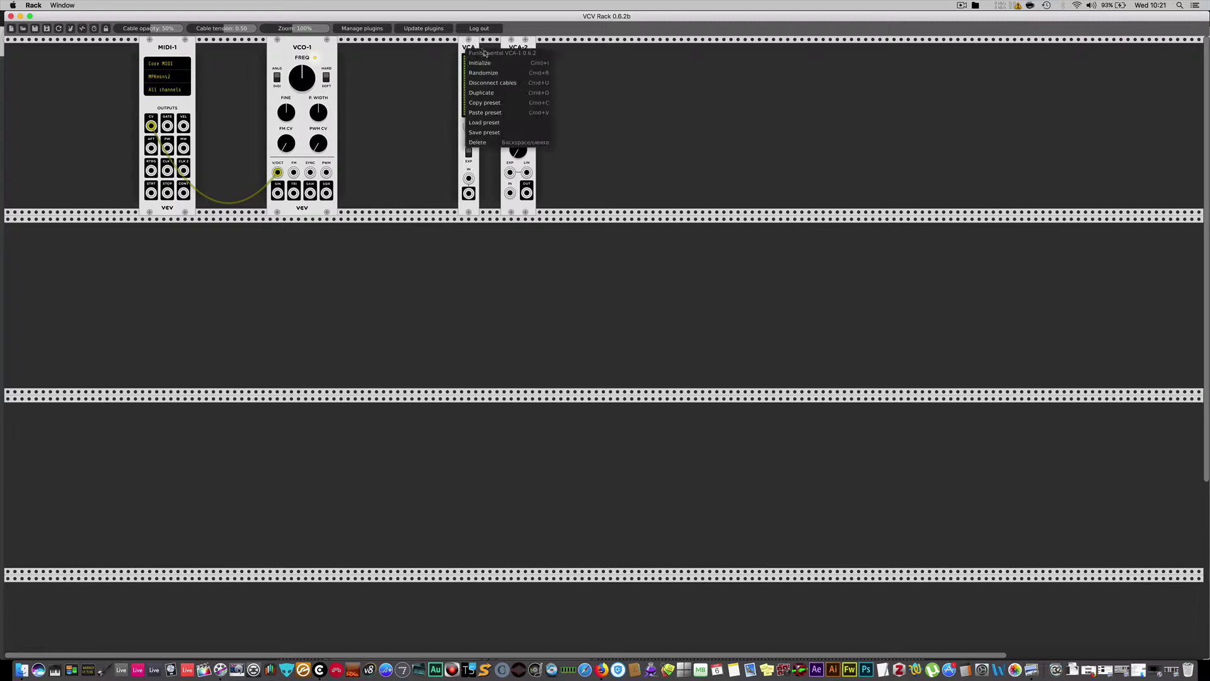
pyautogui.click(478, 143)
pyautogui.moveTo(517, 54); pyautogui.dragTo(545, 53)
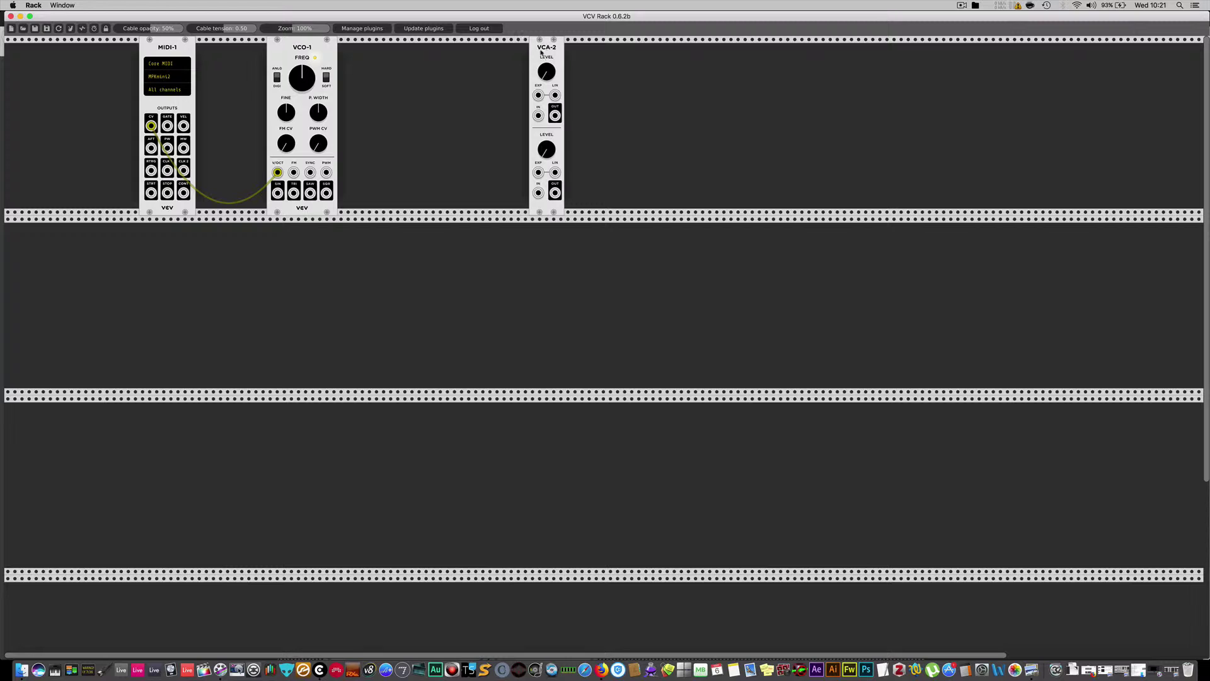
pyautogui.rightClick(431, 88)
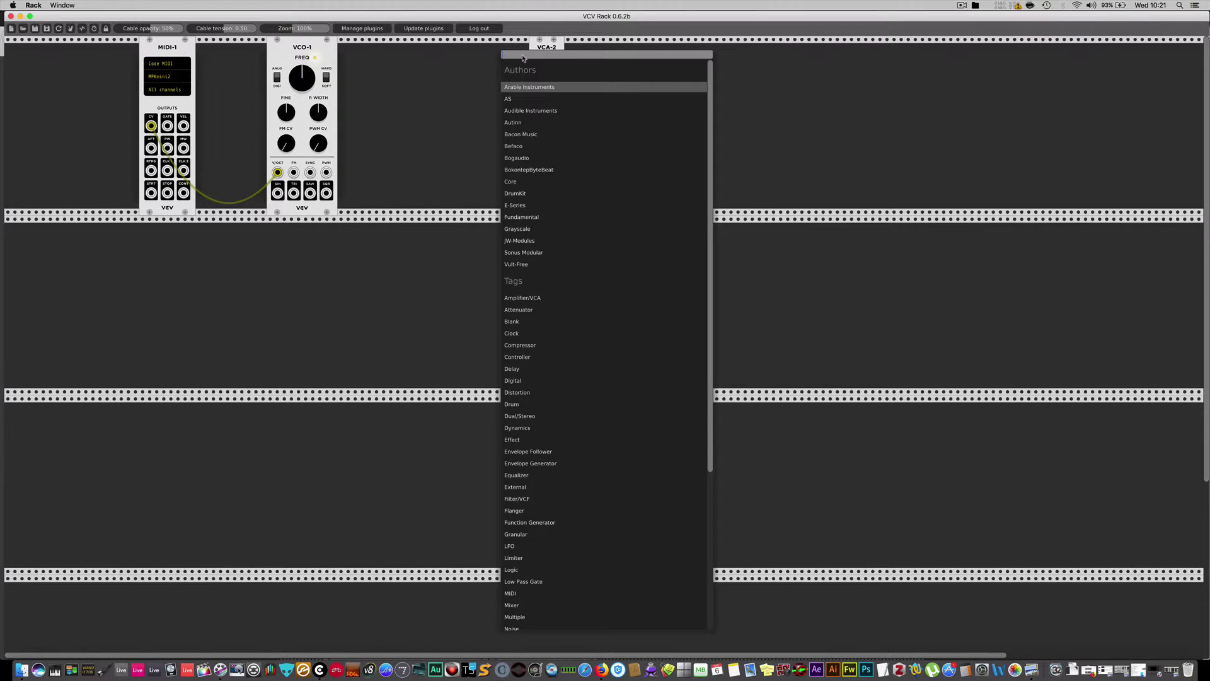
pyautogui.write('adsr')
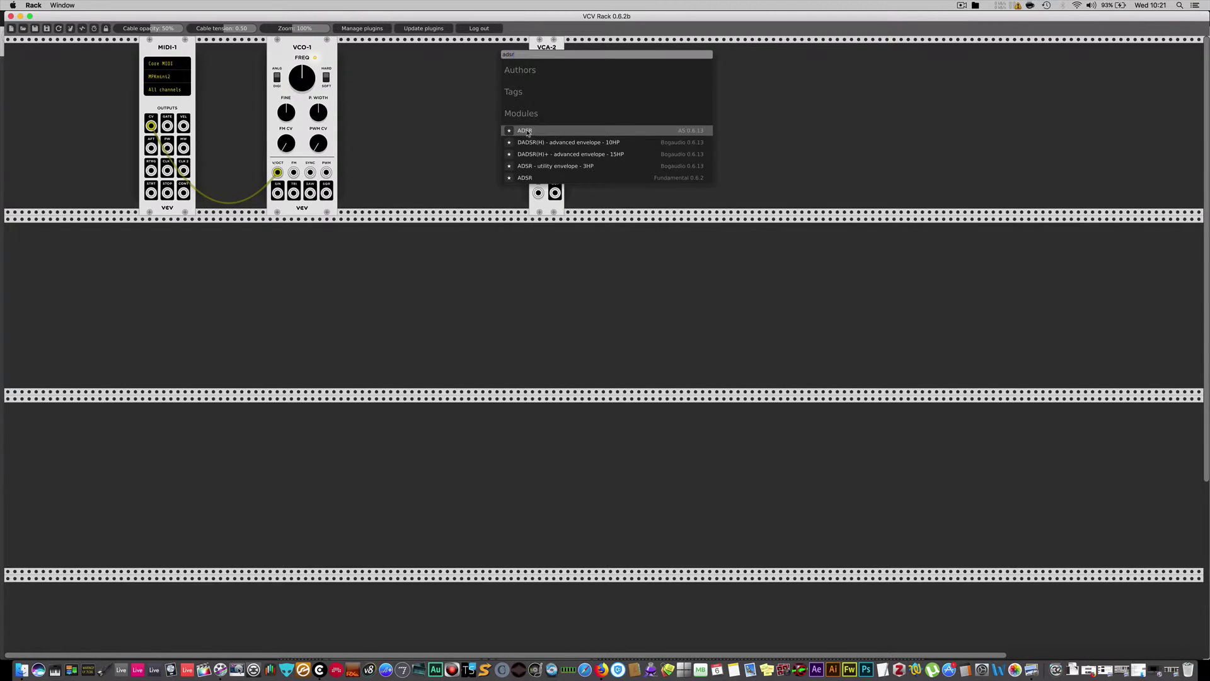
pyautogui.click(528, 131)
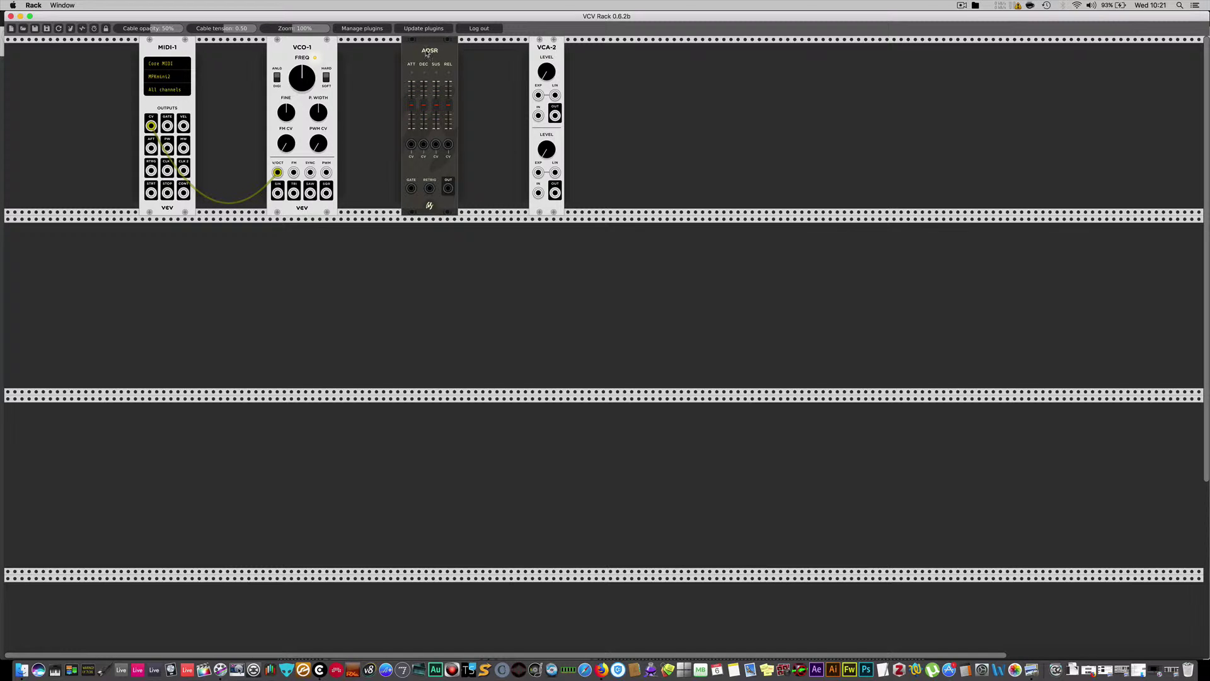
pyautogui.rightClick(427, 55)
pyautogui.click(446, 146)
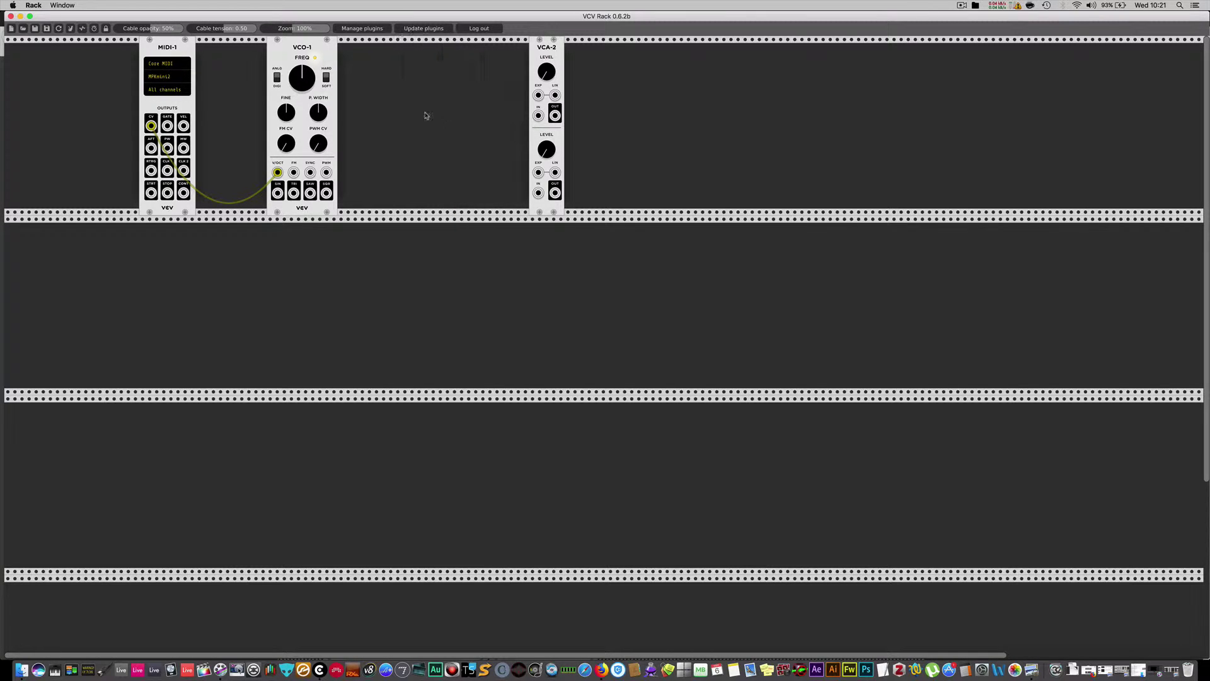
# Add a Fundamental ADSR module between VCO-1 and VCA-2 and cable the MIDI-1 GATE output to its GATE input
pyautogui.rightClick(404, 88)
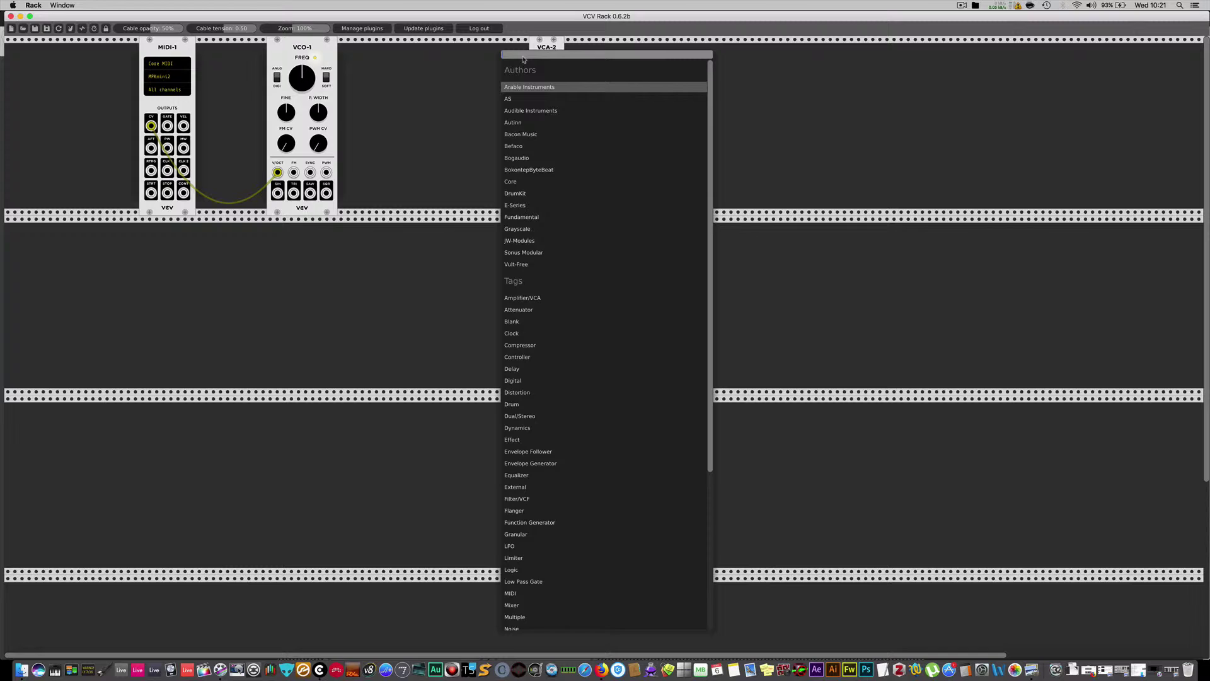
pyautogui.write('adsr')
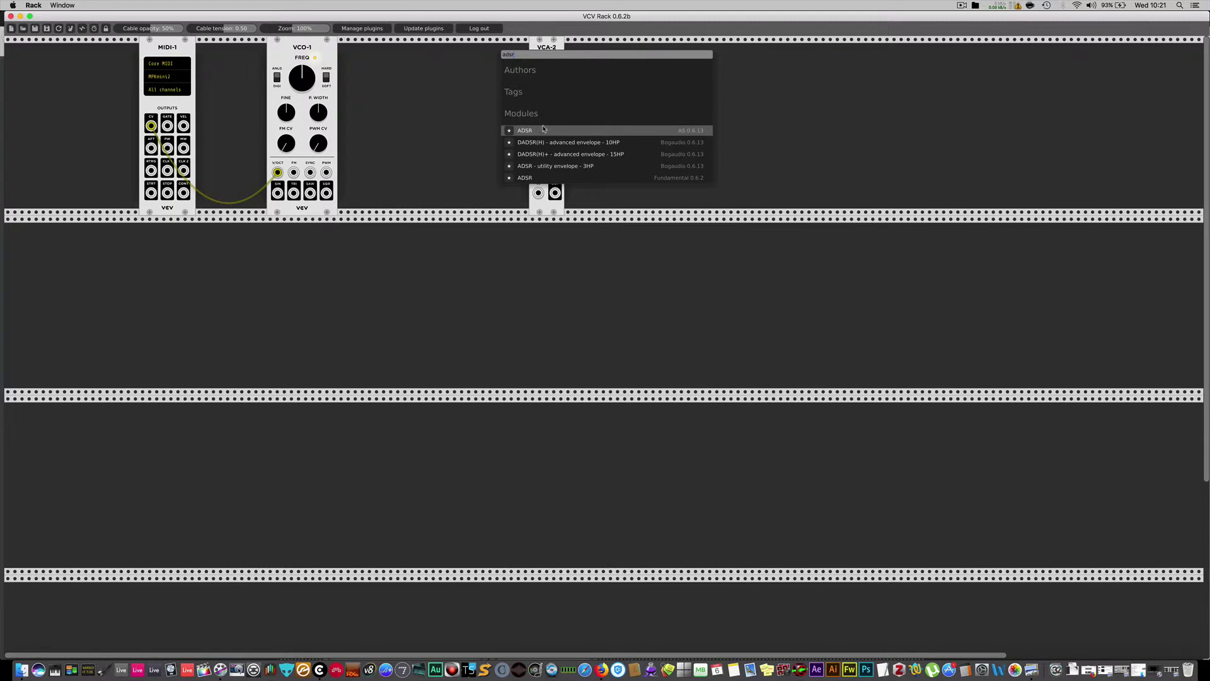
pyautogui.click(527, 178)
pyautogui.moveTo(404, 53); pyautogui.dragTo(450, 52)
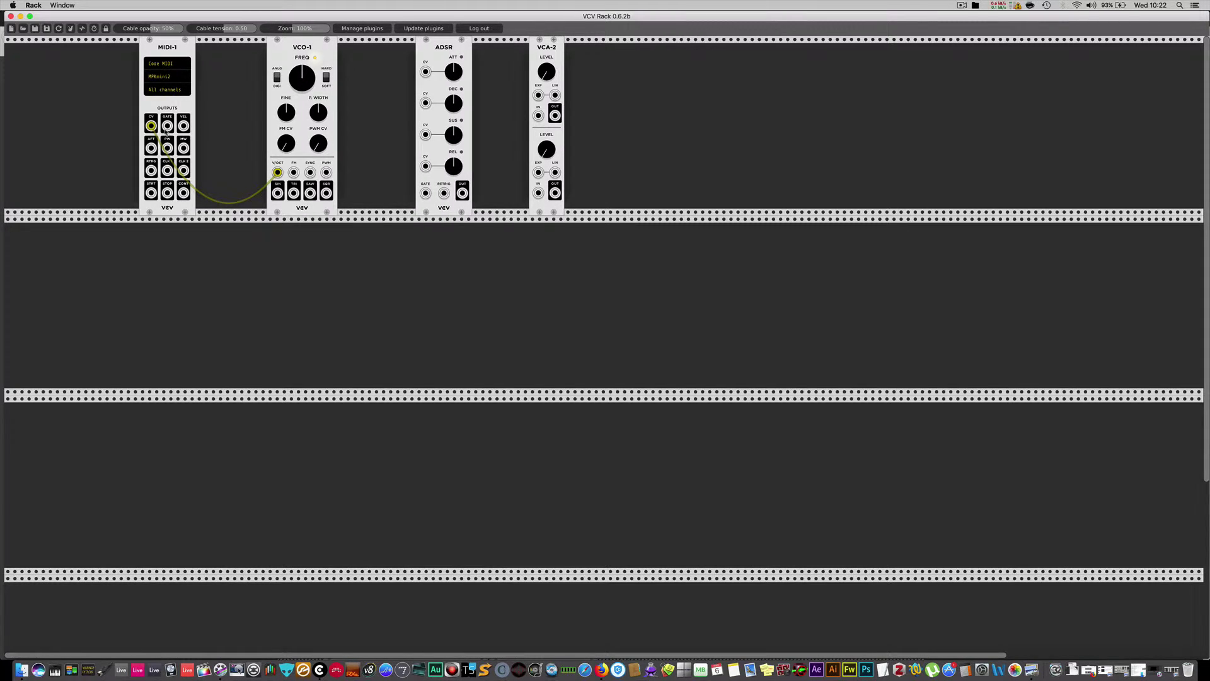
pyautogui.moveTo(167, 125); pyautogui.dragTo(425, 193)
# Turn down the ADSR attack and cable the ADSR output to the EXP input of VCA-2's first channel
pyautogui.moveTo(462, 69); pyautogui.dragTo(462, 58)
pyautogui.moveTo(464, 195); pyautogui.dragTo(539, 98)
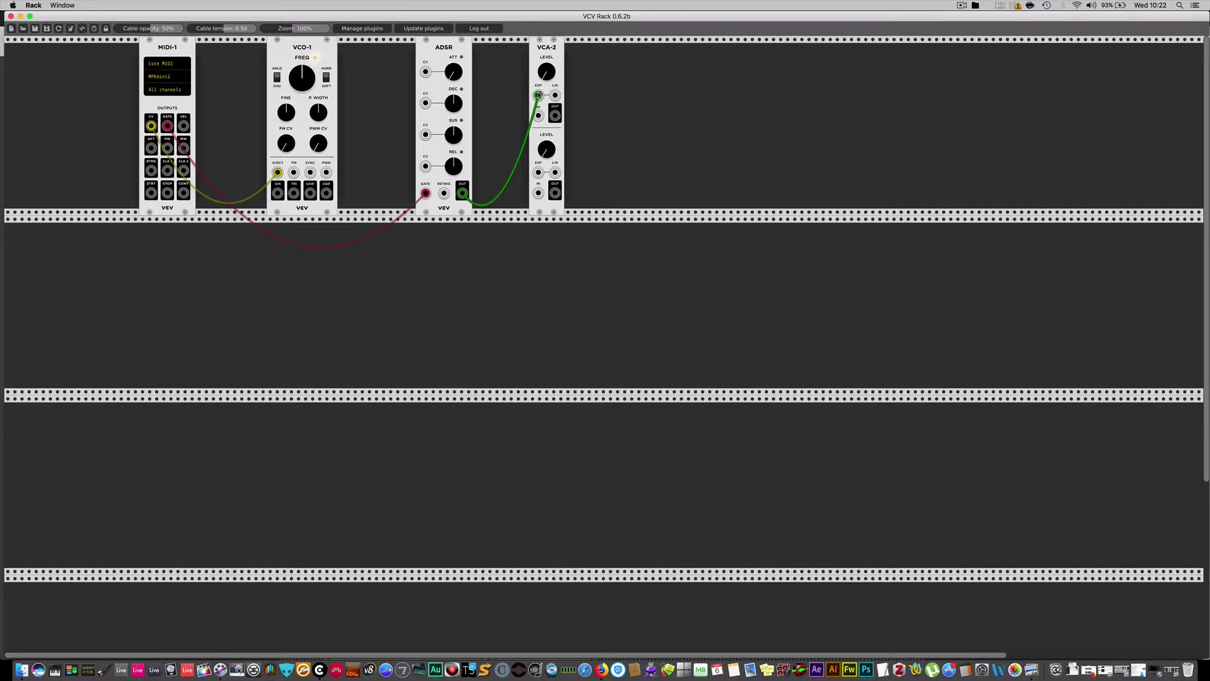
pyautogui.moveTo(538, 95); pyautogui.dragTo(552, 72)
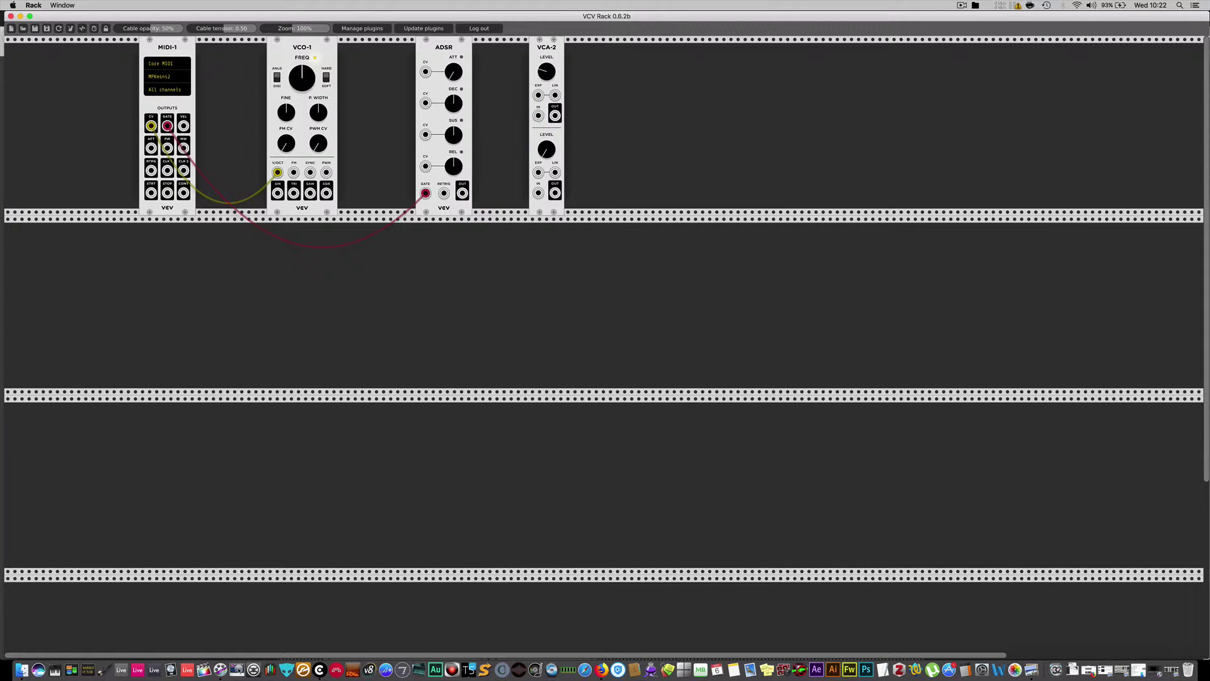
pyautogui.moveTo(546, 71); pyautogui.dragTo(546, 68)
pyautogui.moveTo(462, 193); pyautogui.dragTo(538, 96)
# Add a Core Audio module to the first row and place it well past VCA-2, leaving a gap
pyautogui.moveTo(310, 193); pyautogui.dragTo(666, 113)
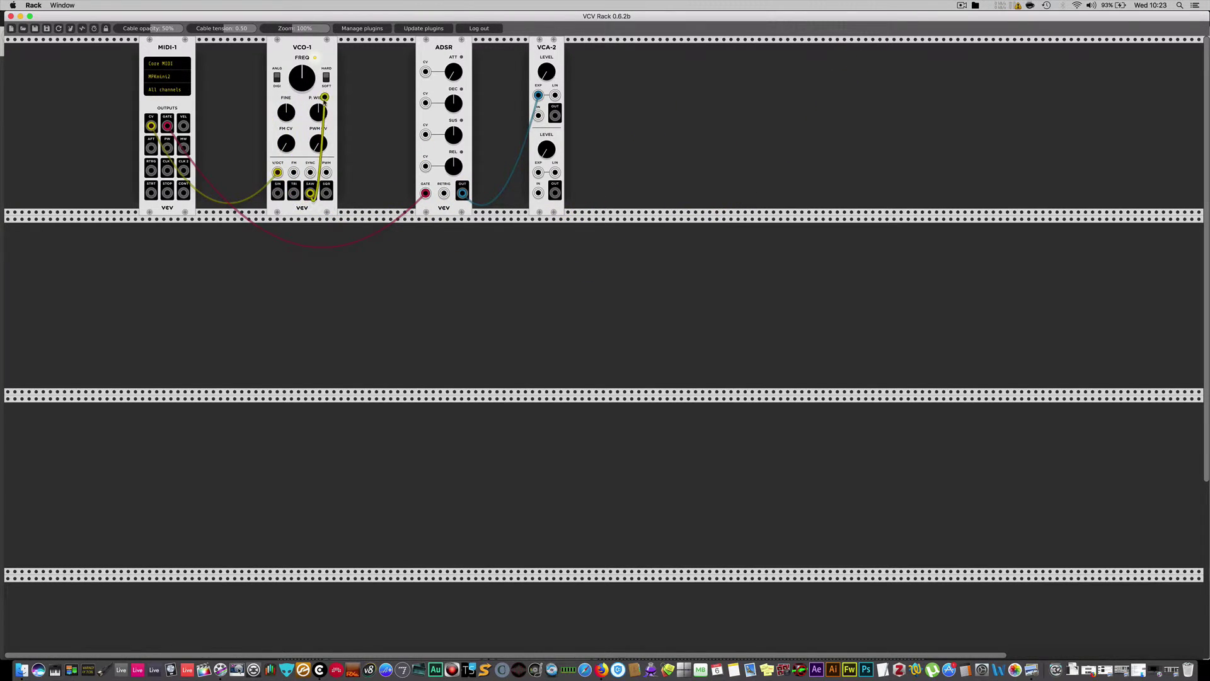
pyautogui.rightClick(630, 114)
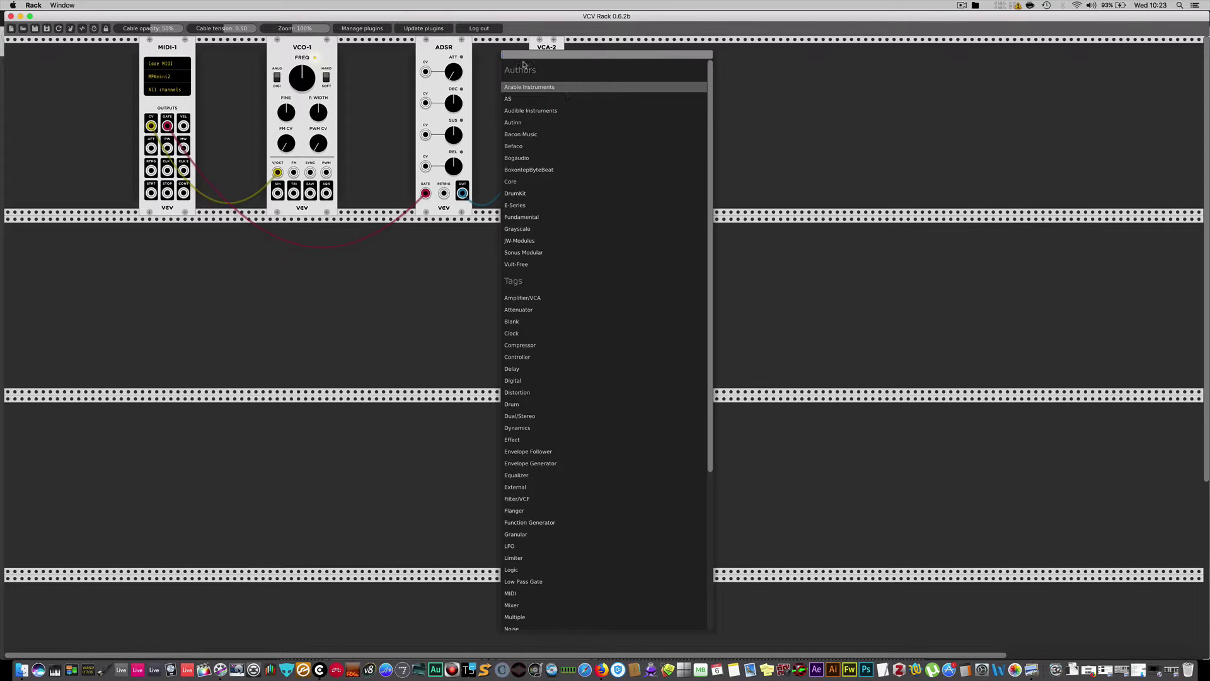
pyautogui.write('a')
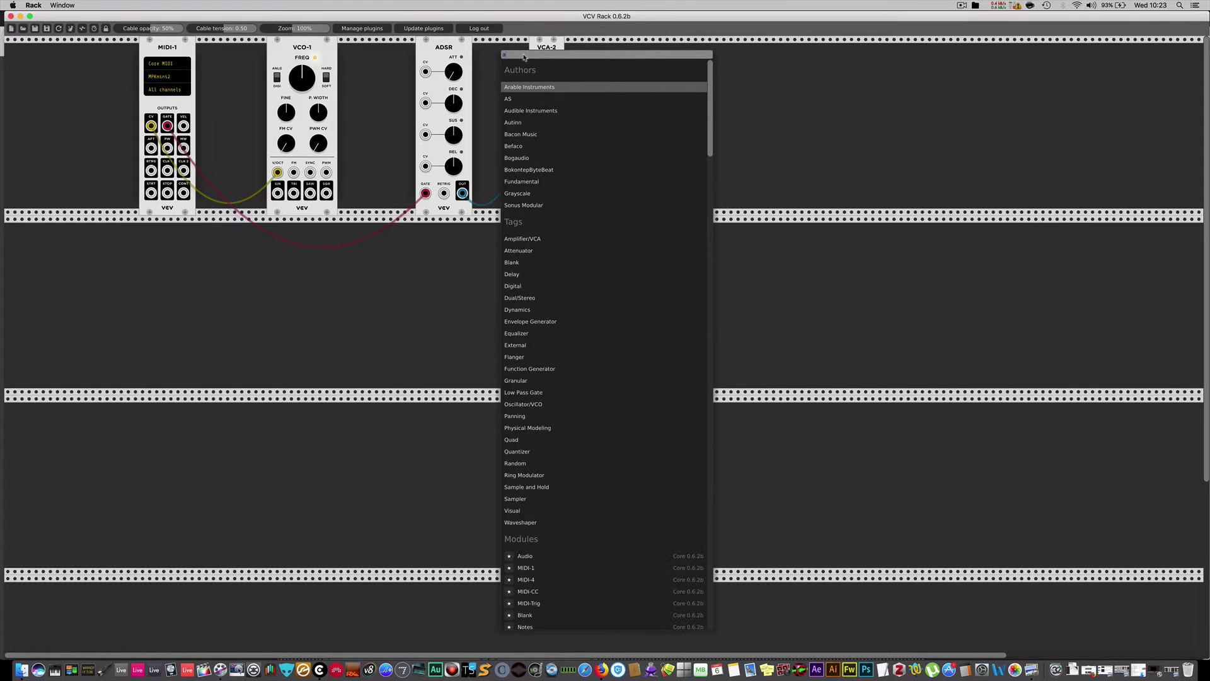
pyautogui.write('udio')
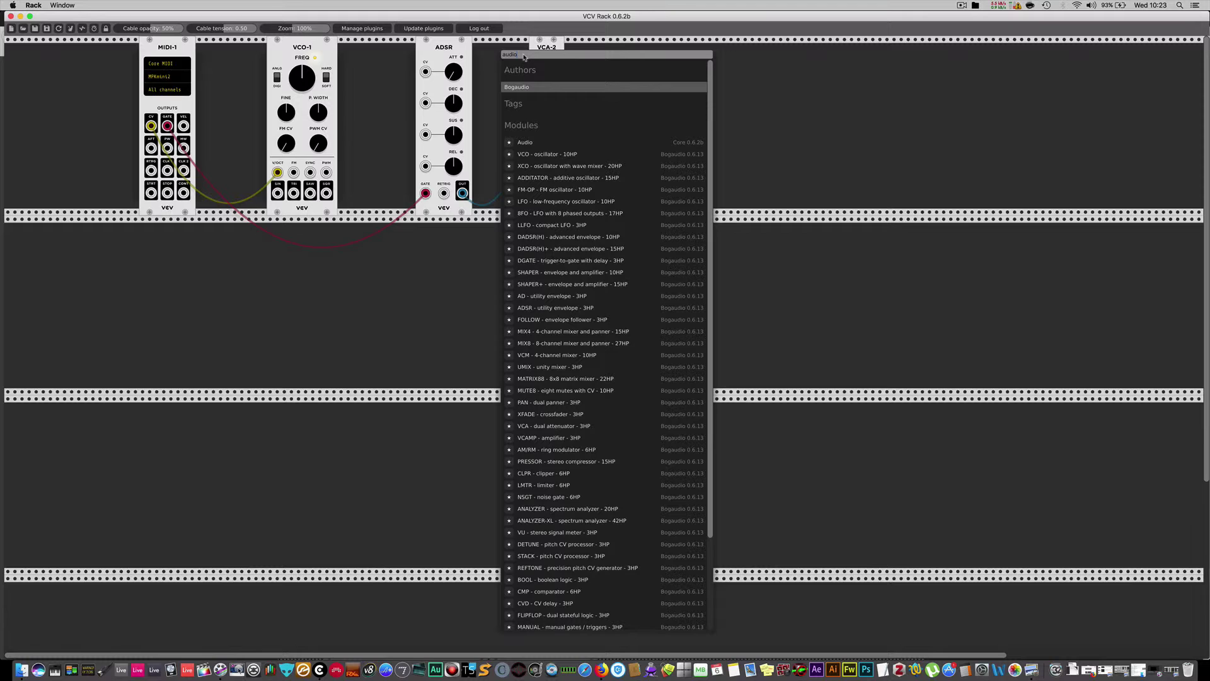
pyautogui.click(528, 142)
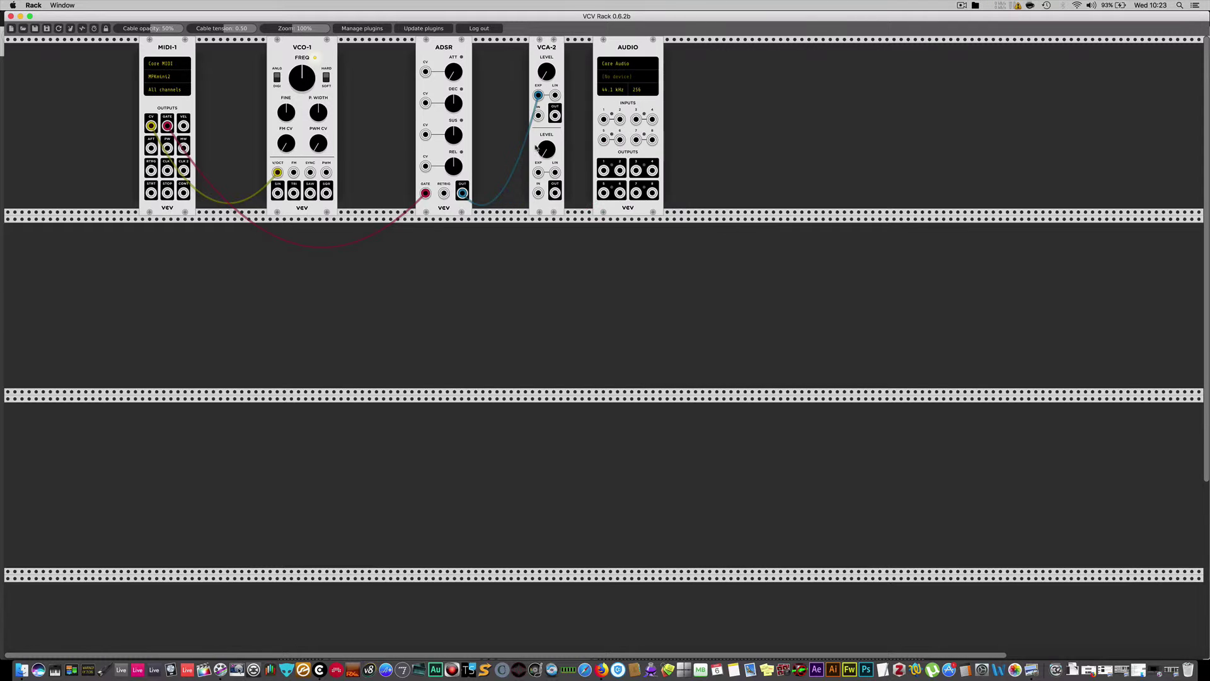
pyautogui.moveTo(625, 50); pyautogui.dragTo(745, 58)
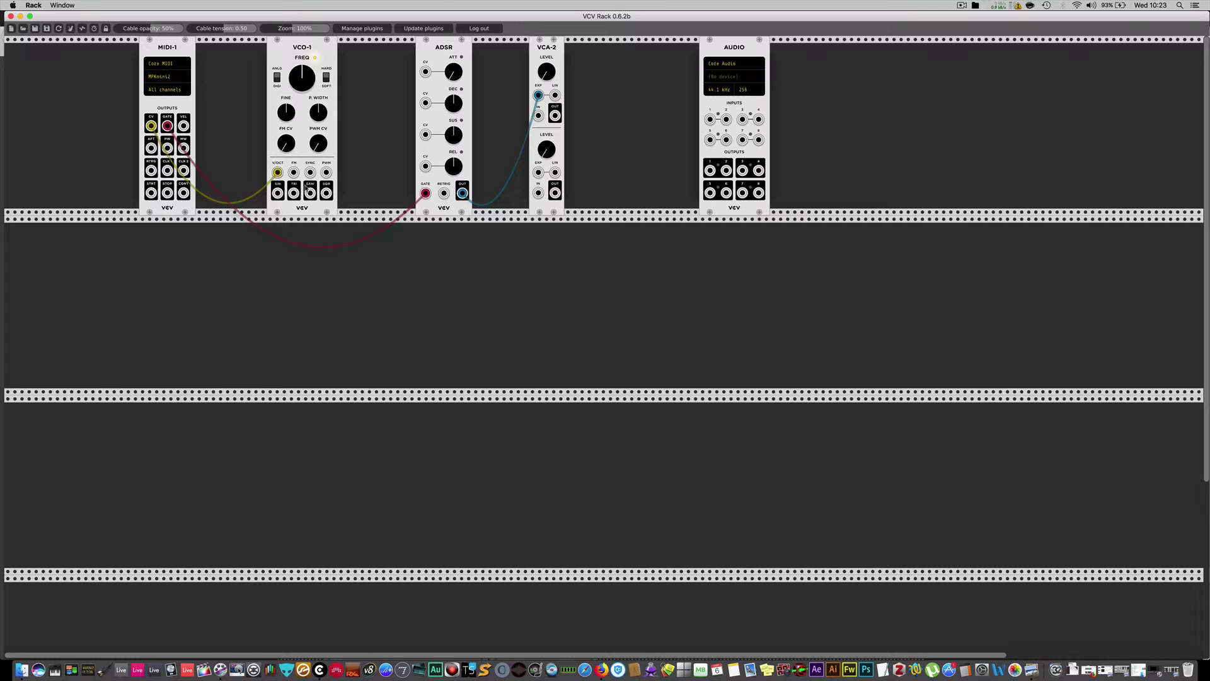
# Cable the VCO-1 SAW output to AUDIO input 1 and set the audio device to Burr-Brown from TI USB Audio CODEC (1-2 out)
pyautogui.moveTo(310, 193); pyautogui.dragTo(711, 119)
pyautogui.click(721, 79)
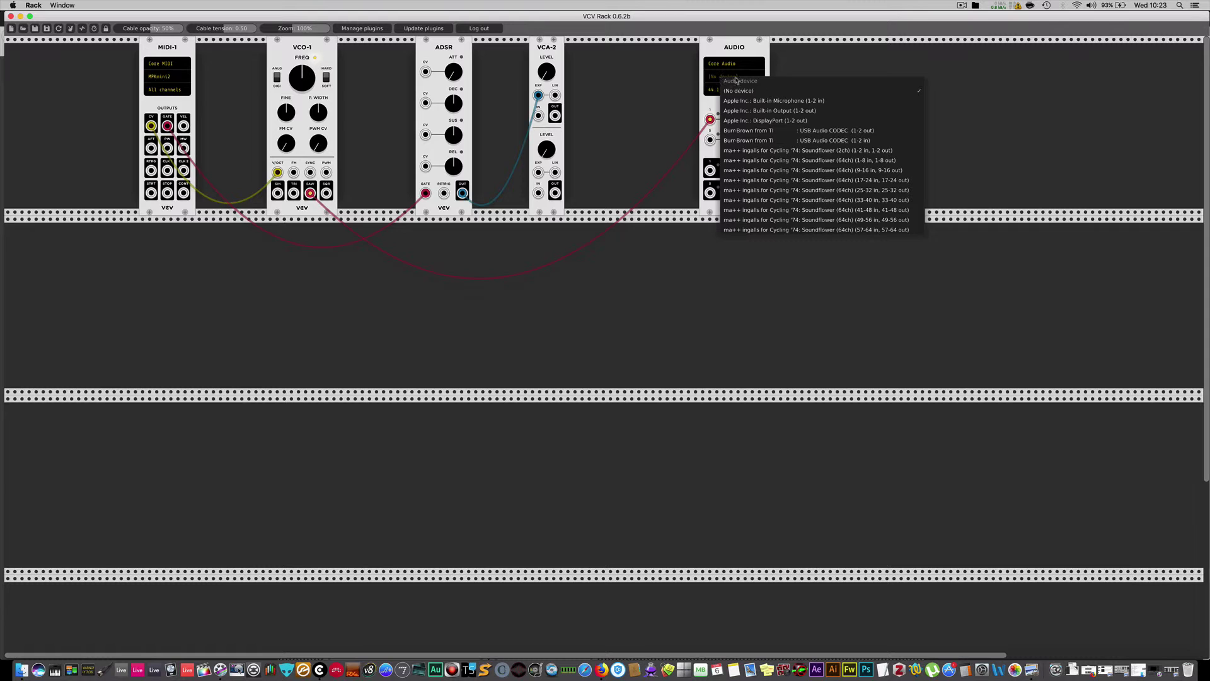
pyautogui.click(792, 131)
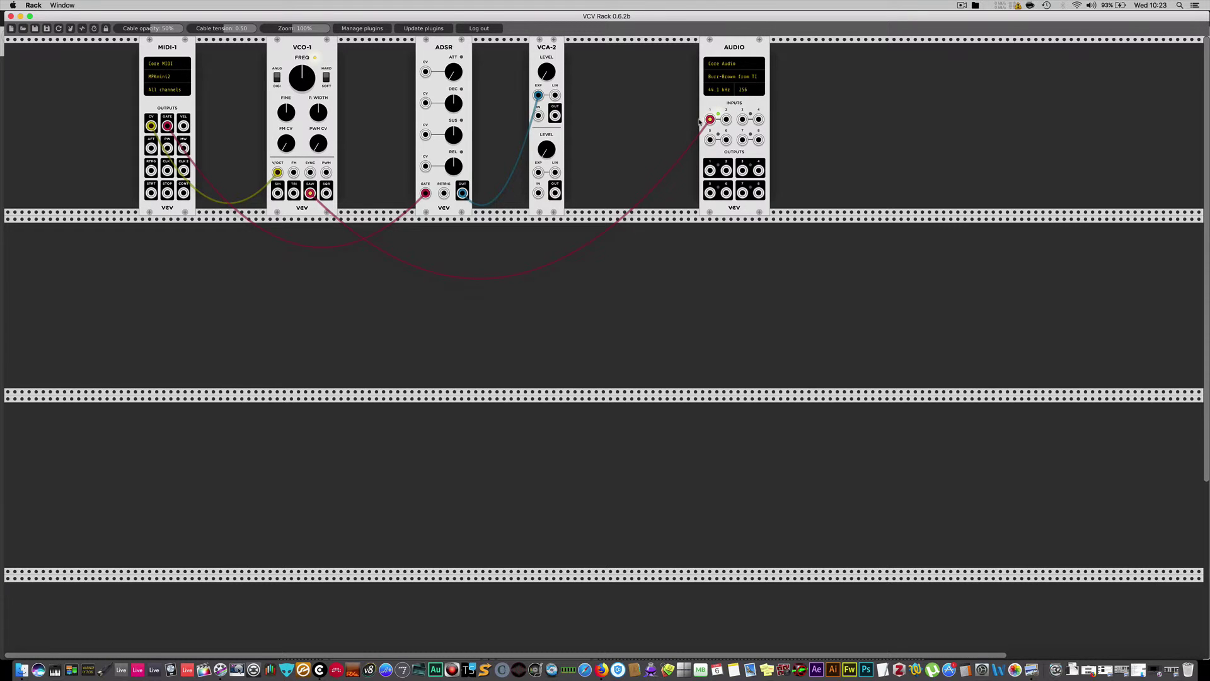
# Reroute the VCO-1 SAW output into the IN of VCA-2's first channel and cable that channel's OUT to AUDIO input 1
pyautogui.moveTo(709, 120); pyautogui.dragTo(569, 117)
pyautogui.moveTo(310, 193); pyautogui.dragTo(539, 121)
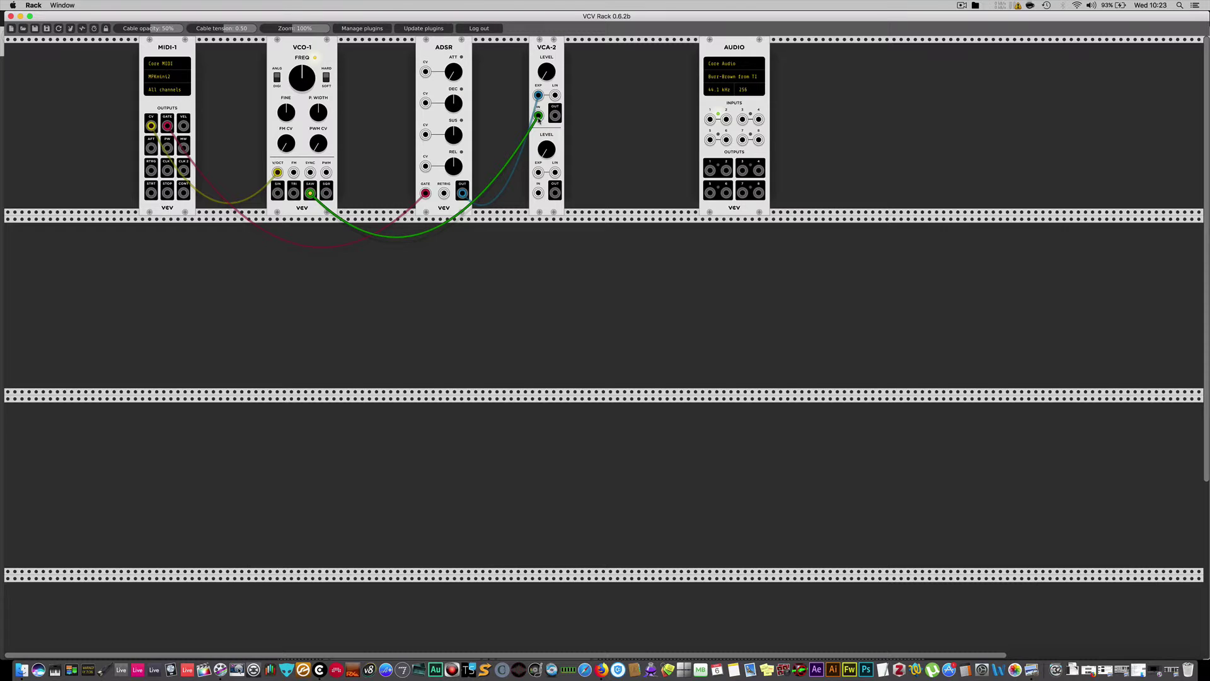
pyautogui.moveTo(555, 116); pyautogui.dragTo(710, 119)
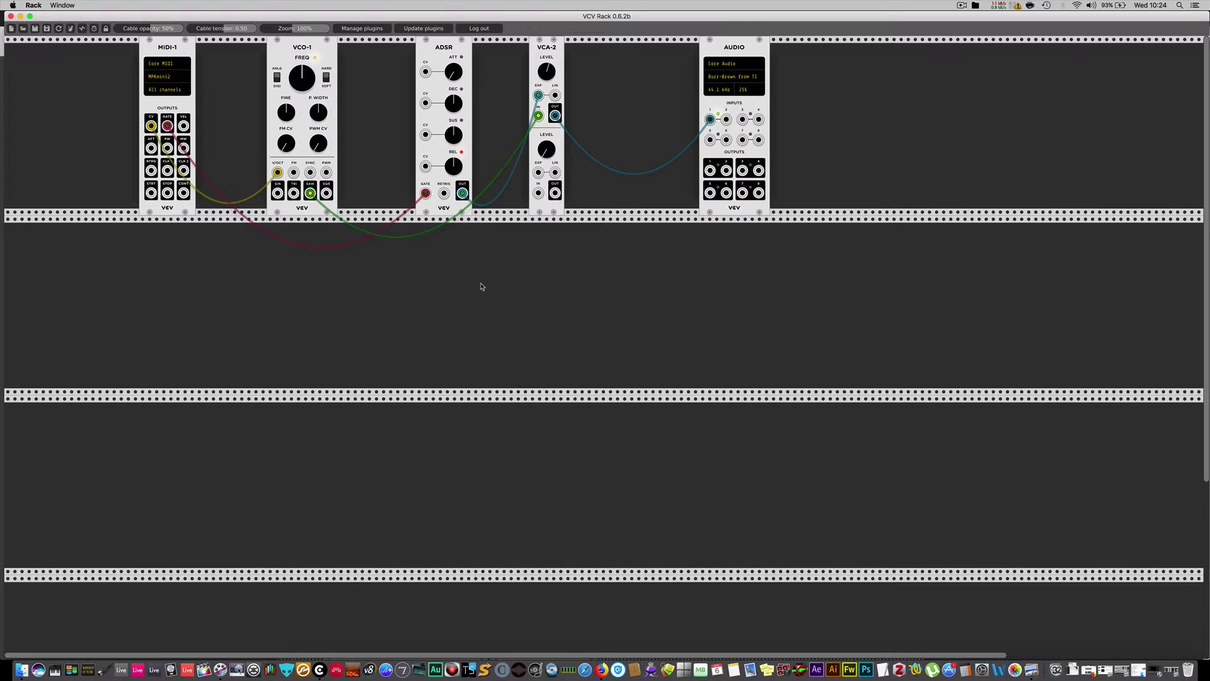
# Turn up the level of VCA-2's first channel and reselect the Burr-Brown USB Audio CODEC (1-2 out) audio device
pyautogui.moveTo(558, 68); pyautogui.dragTo(557, 57)
pyautogui.click(745, 76)
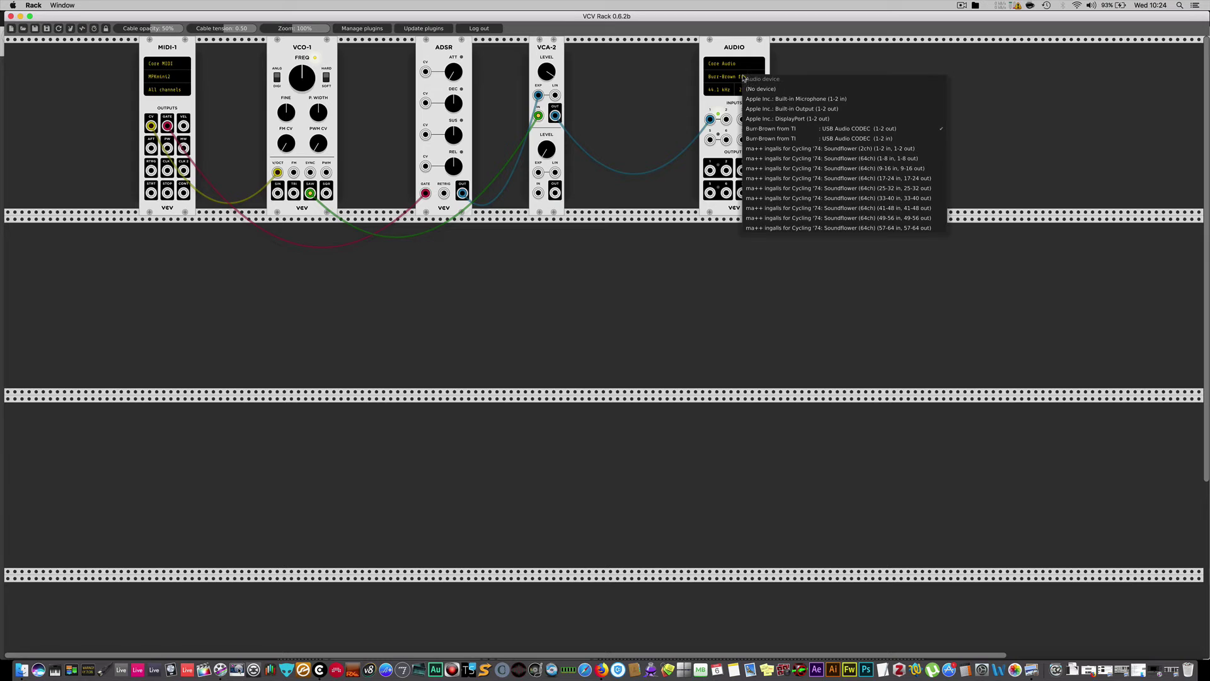
pyautogui.click(885, 128)
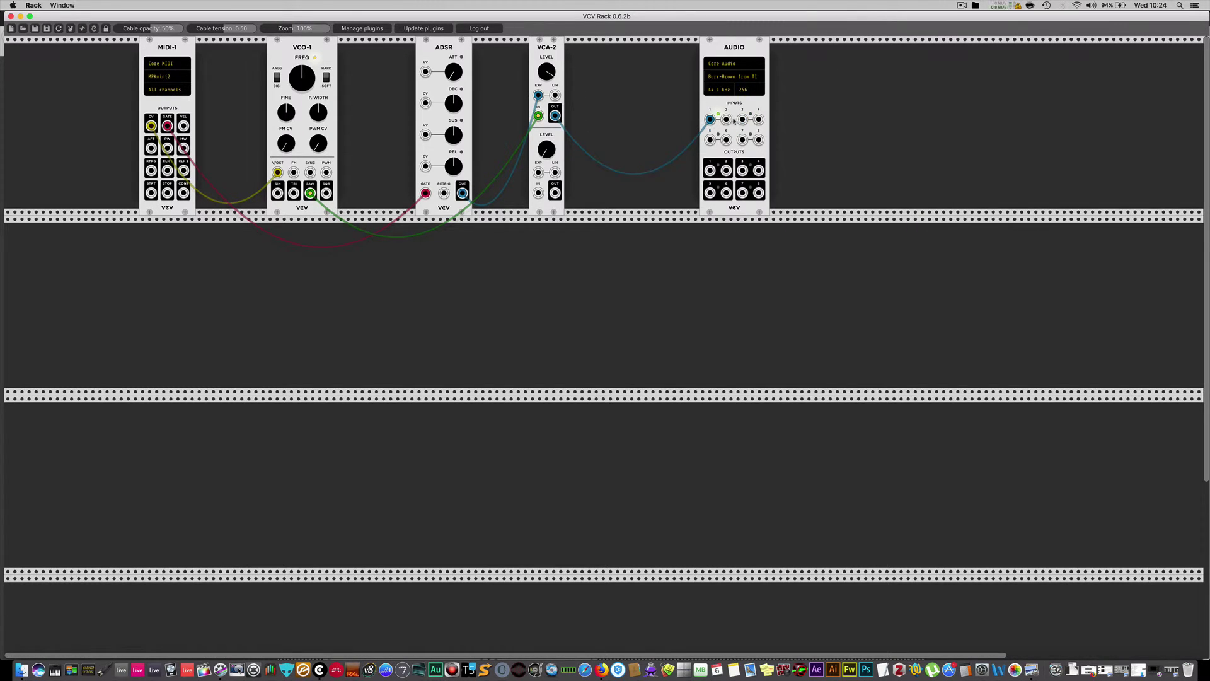
# Cable the OUT of VCA-2's first channel to AUDIO input 2 as well, and turn the VCO-1 frequency down slightly
pyautogui.moveTo(726, 119); pyautogui.dragTo(555, 115)
pyautogui.click(738, 77)
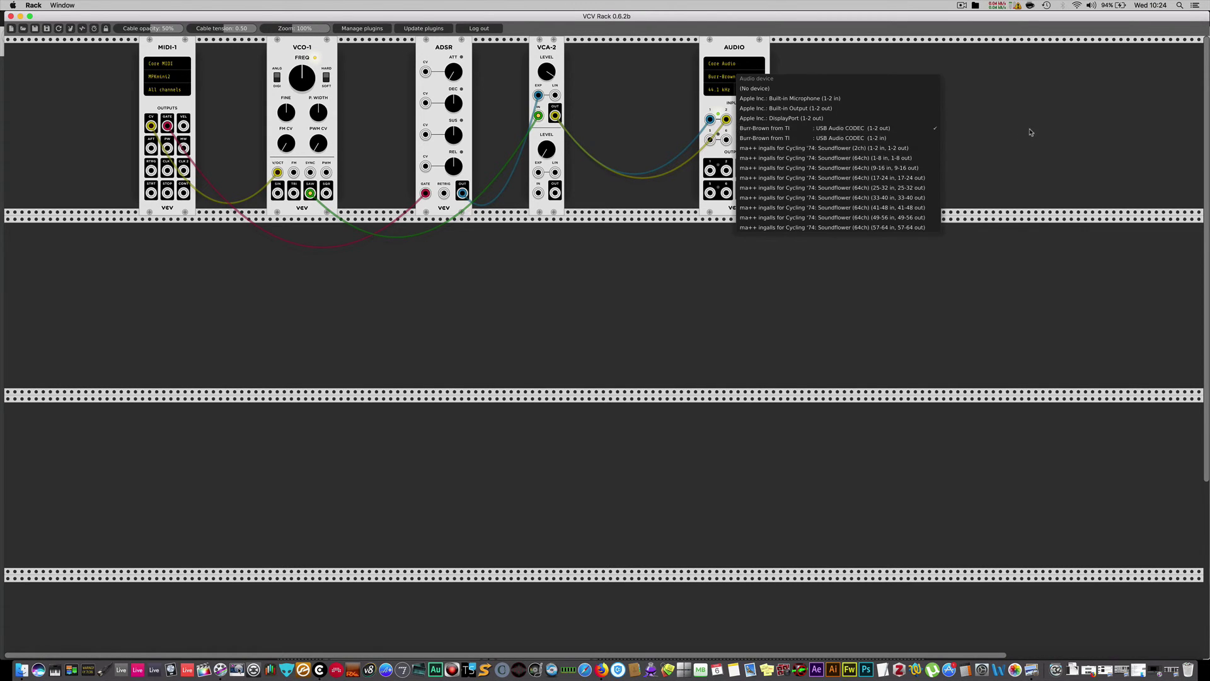
pyautogui.click(958, 170)
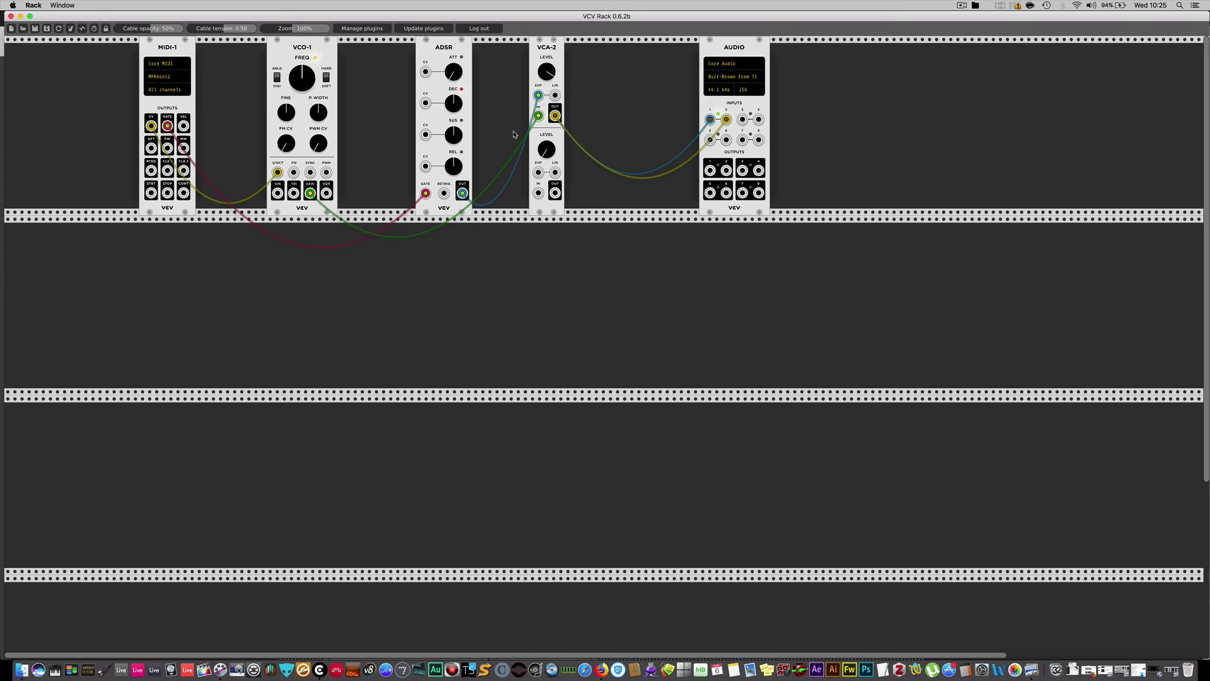
pyautogui.moveTo(302, 78); pyautogui.dragTo(302, 78)
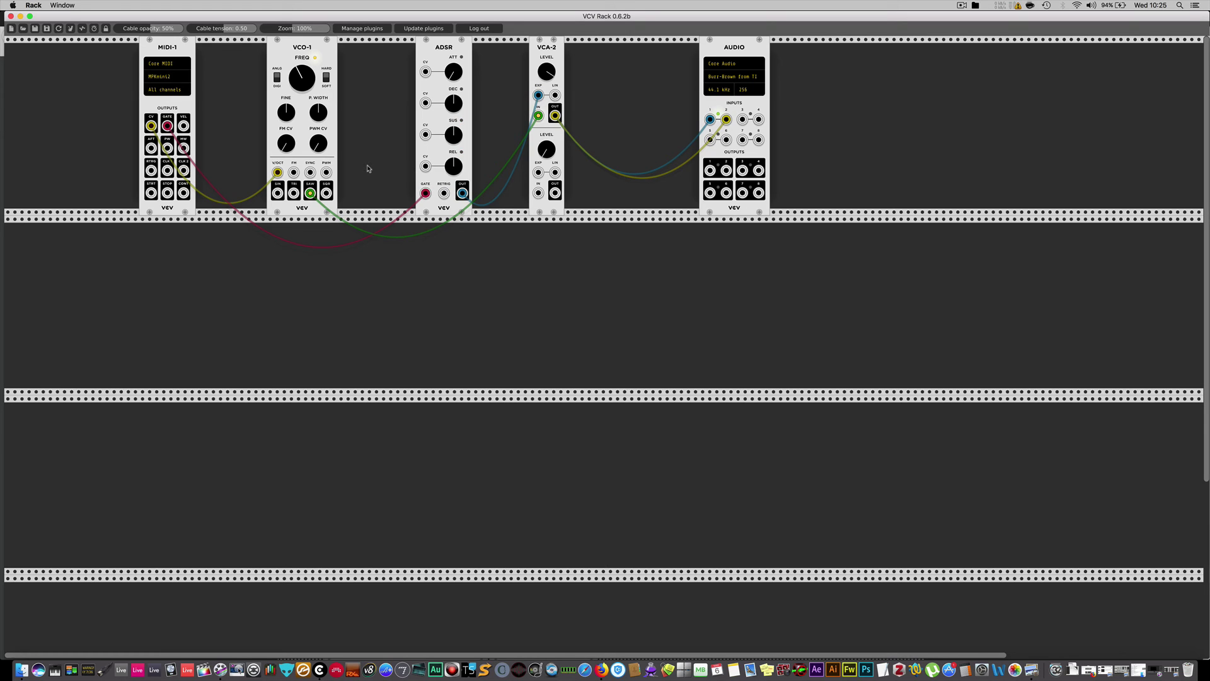